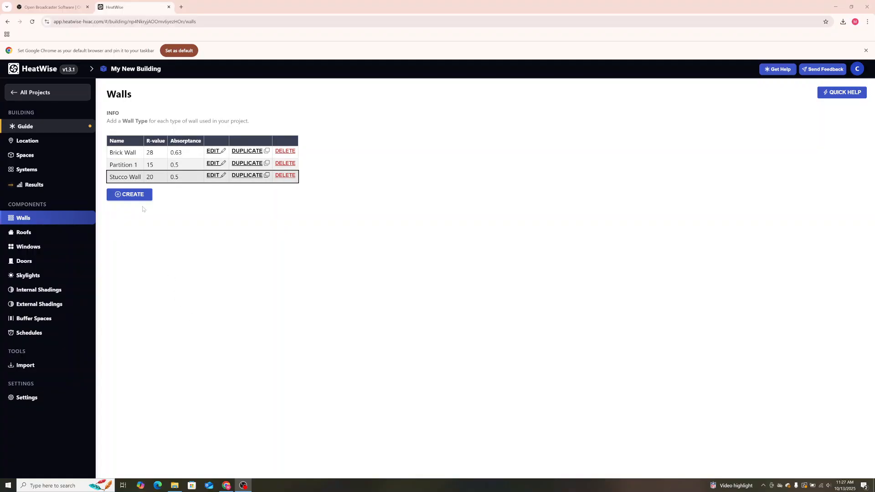
# Create a new wall type and name it "New Wall".
pyautogui.click(127, 195)
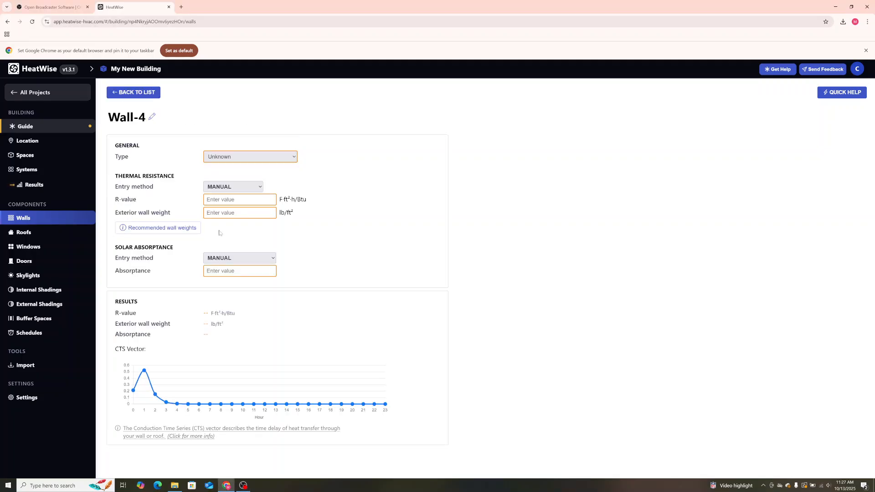
pyautogui.click(127, 112)
pyautogui.write('New Wall')
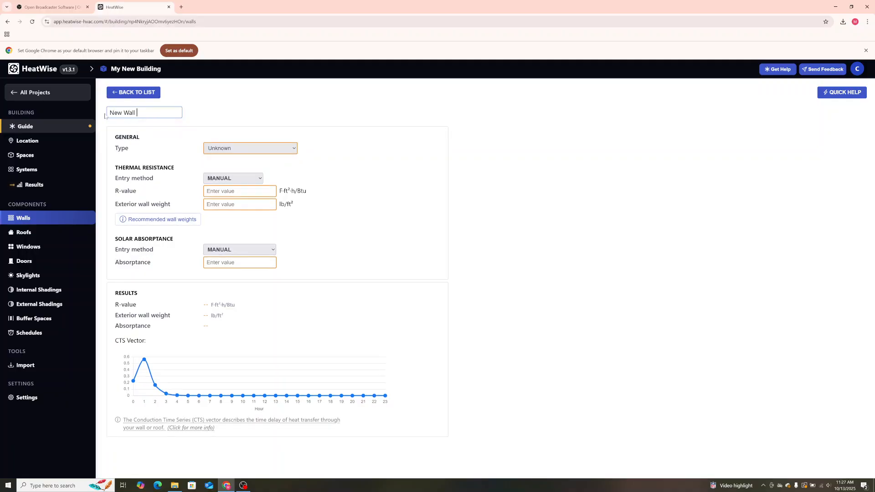
pyautogui.press('Return')
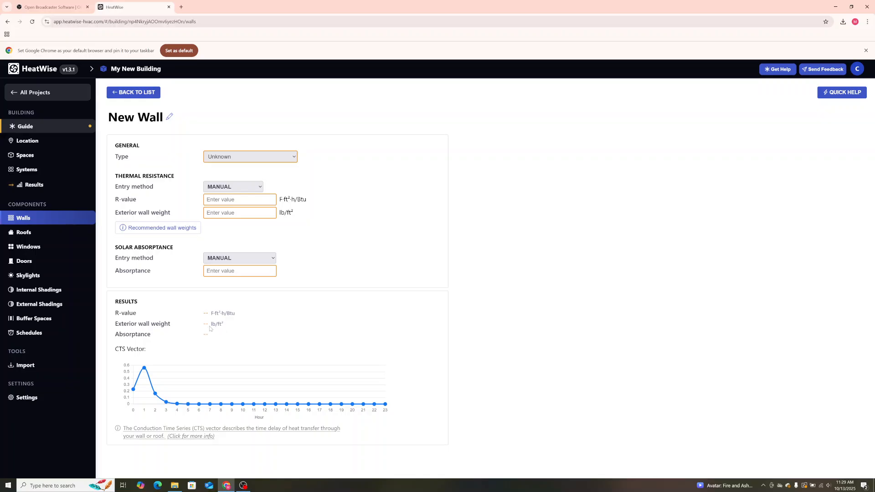
# Set the wall type to Brick wall and the exterior wall weight to 50 lb/ft².
pyautogui.click(268, 157)
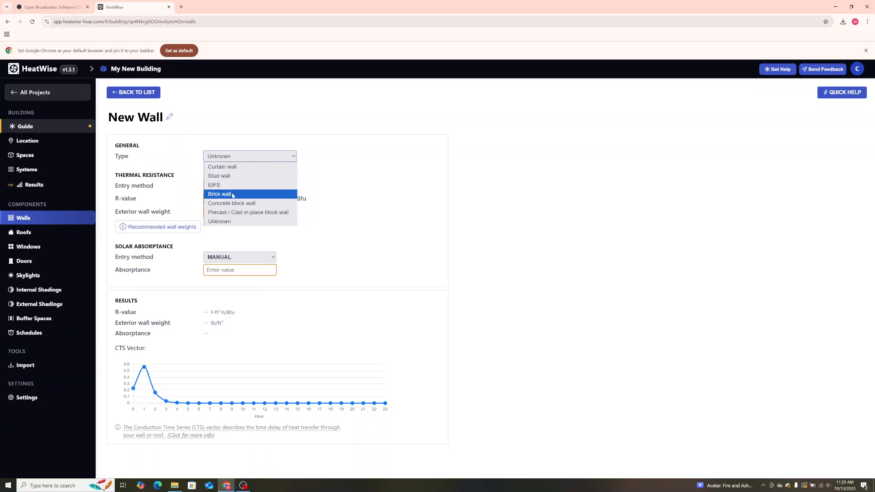
pyautogui.click(232, 194)
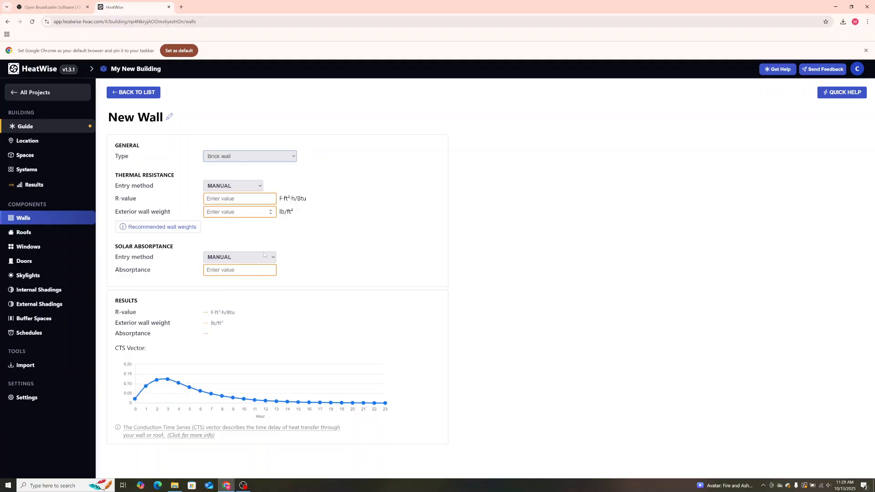
pyautogui.click(237, 212)
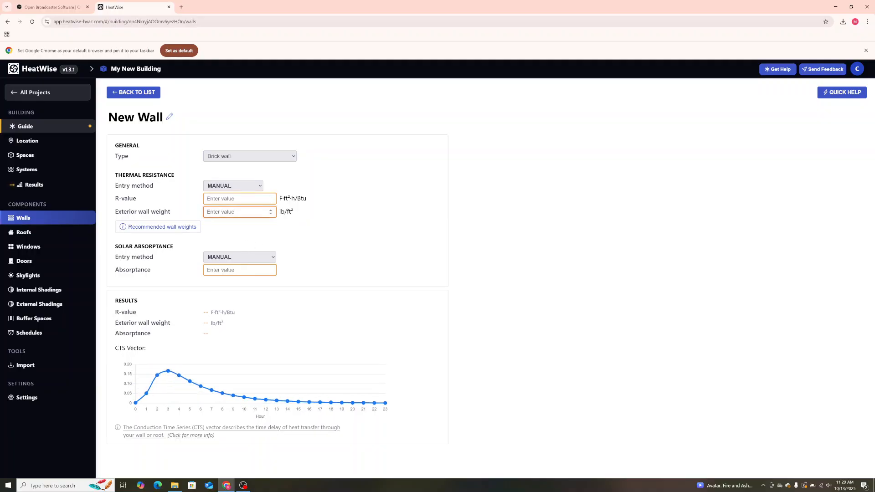
pyautogui.write('50')
pyautogui.click(376, 314)
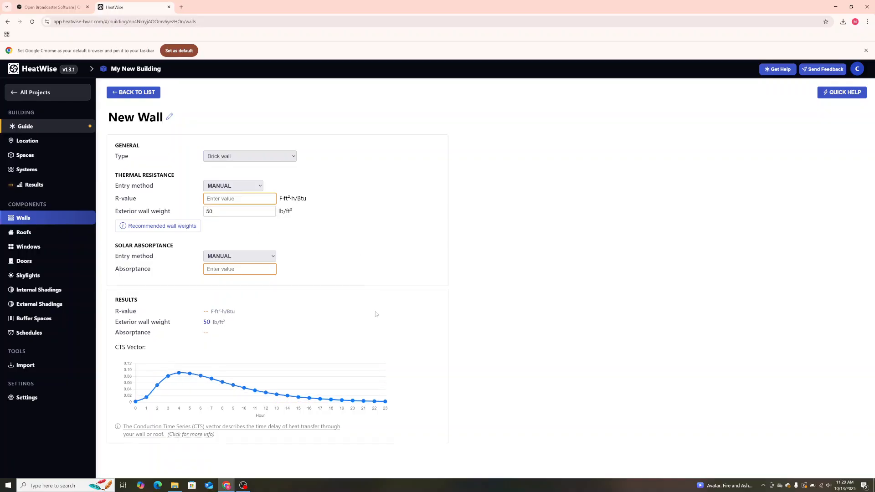
# Examine the exterior wall weight result, the CTS vector curve and the available wall types.
pyautogui.moveTo(227, 322); pyautogui.dragTo(203, 323)
pyautogui.click(230, 325)
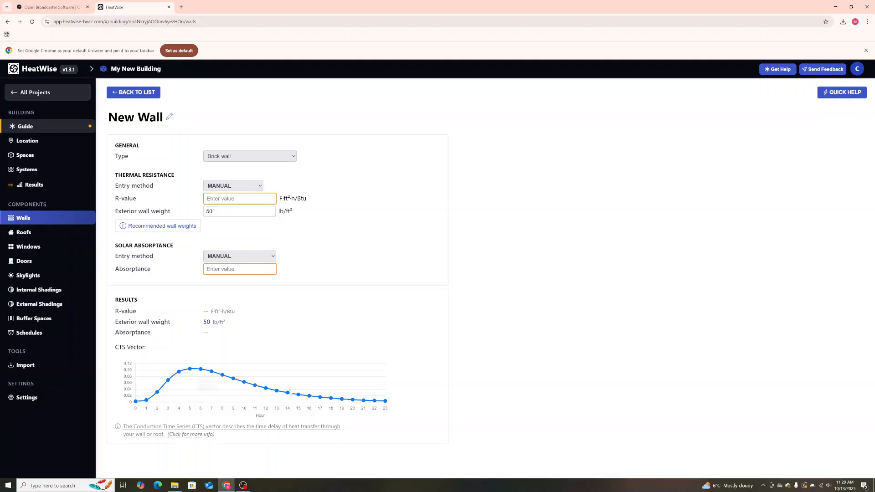
pyautogui.moveTo(354, 401)
pyautogui.moveTo(226, 322); pyautogui.dragTo(202, 322)
pyautogui.click(234, 326)
pyautogui.click(292, 157)
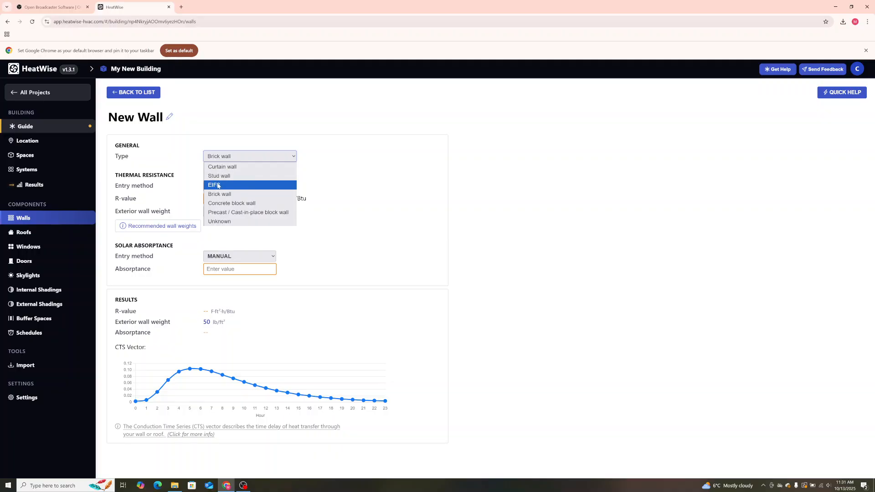
pyautogui.click(275, 193)
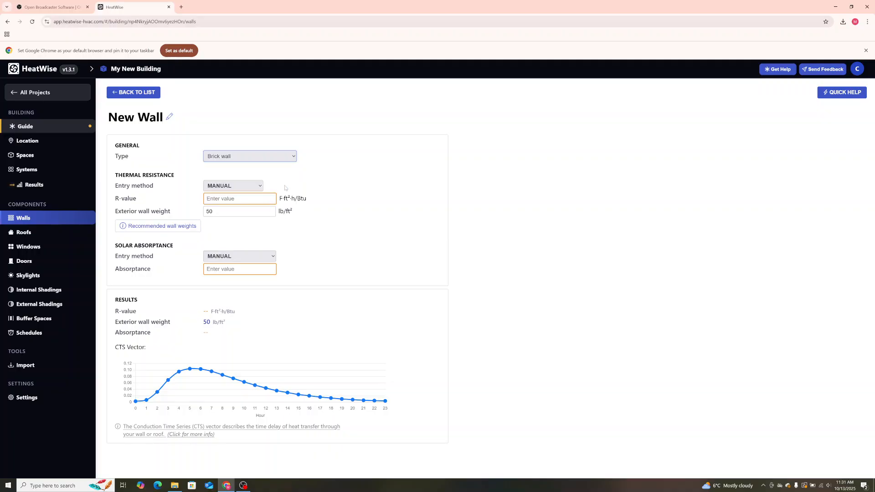
pyautogui.click(326, 165)
# Set the exterior wall weight to 0 and check the available thermal resistance entry methods.
pyautogui.moveTo(220, 212); pyautogui.dragTo(190, 212)
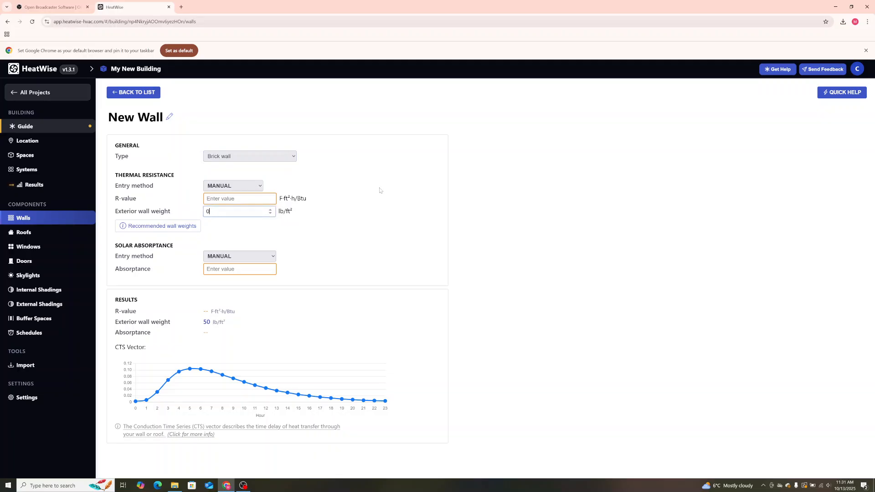
pyautogui.write('0')
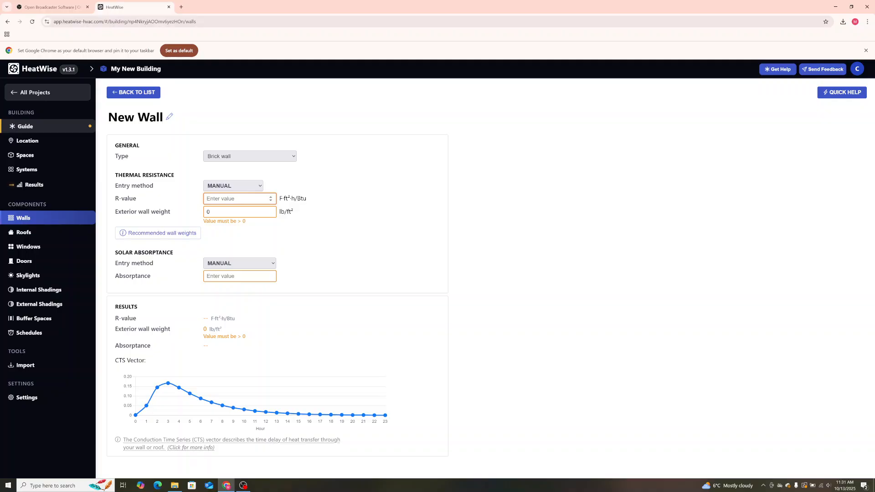
pyautogui.click(259, 188)
pyautogui.click(259, 187)
pyautogui.click(259, 187)
pyautogui.click(260, 188)
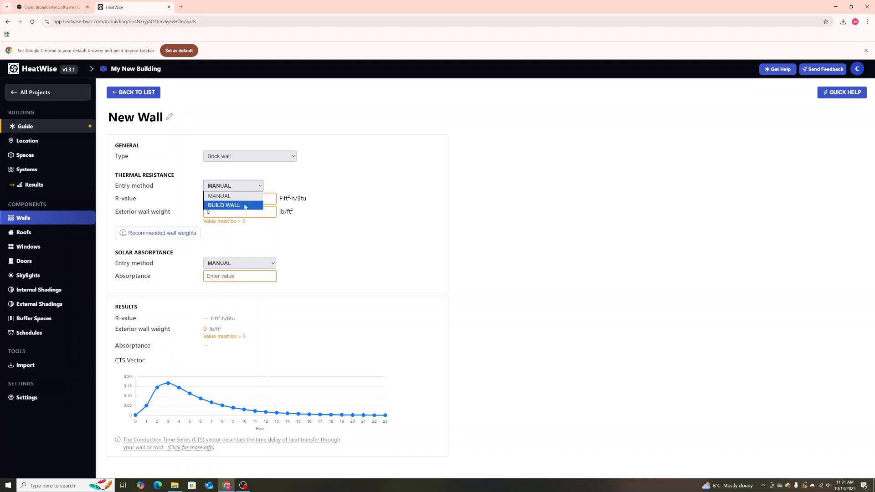
pyautogui.click(277, 185)
# Set the wall's R-value to 20 with the manual thermal resistance entry method.
pyautogui.click(228, 198)
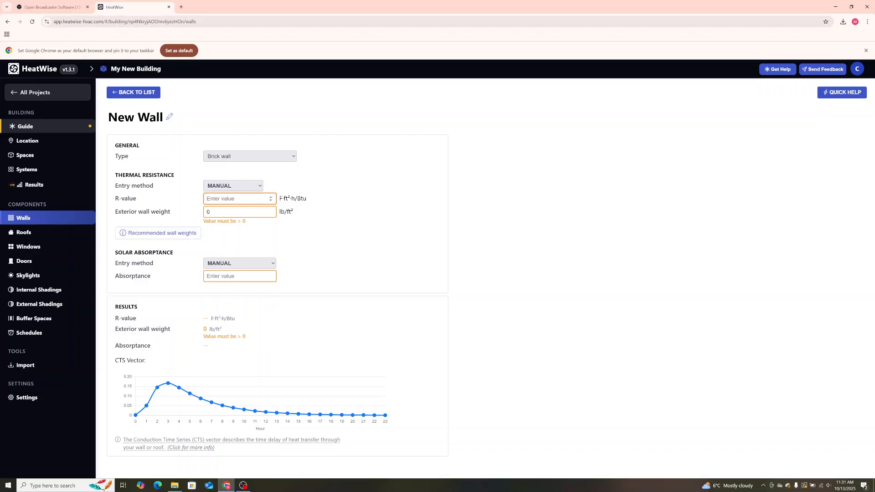
pyautogui.write('20')
pyautogui.click(240, 208)
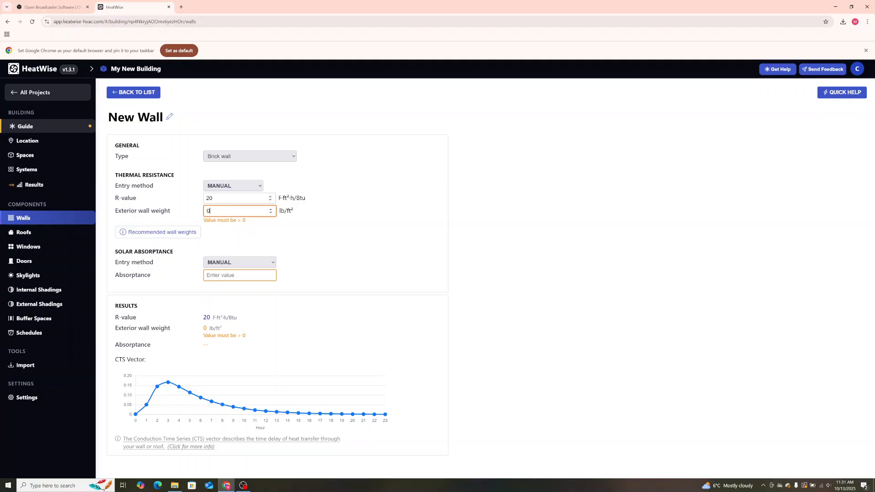
pyautogui.click(220, 198)
pyautogui.click(220, 211)
# Look up the medium brick wall weight in the recommended wall weights table and close it.
pyautogui.click(149, 234)
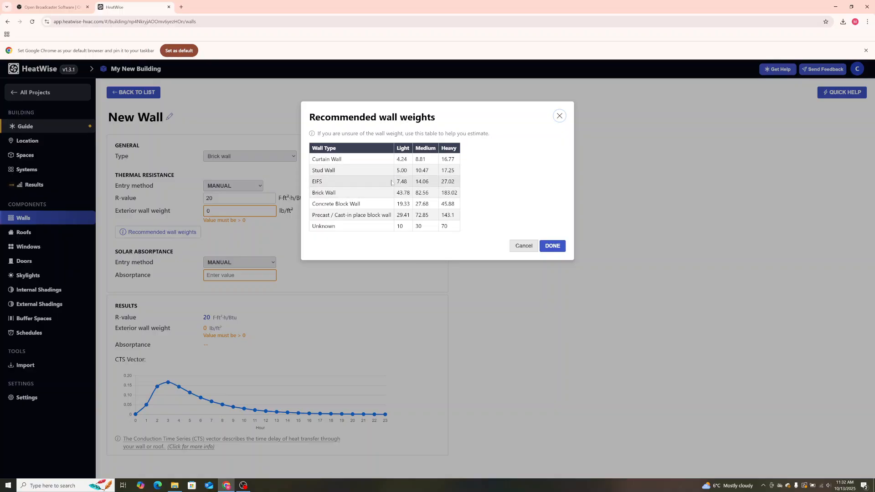
pyautogui.moveTo(454, 160); pyautogui.dragTo(441, 160)
pyautogui.click(441, 160)
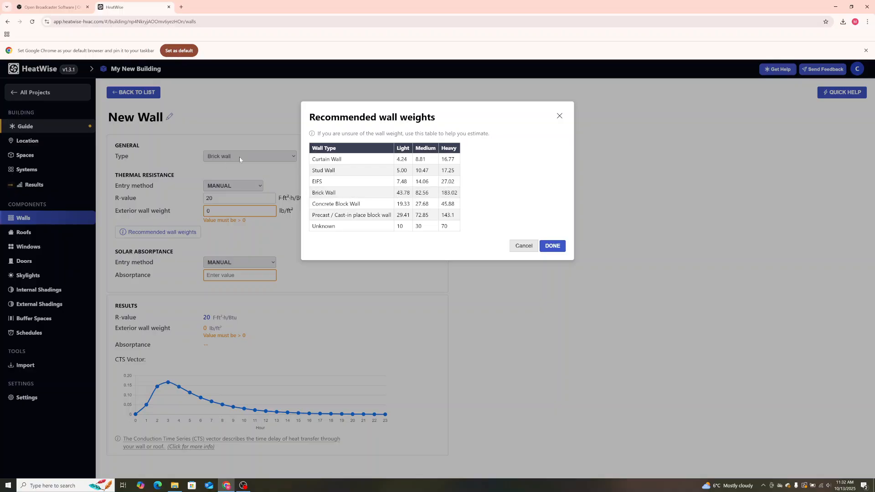
pyautogui.moveTo(430, 193); pyautogui.dragTo(415, 192)
pyautogui.click(431, 195)
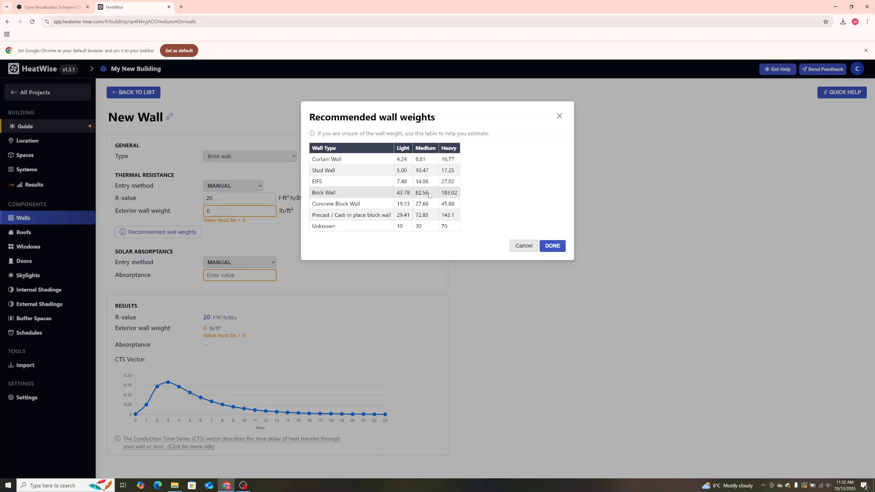
pyautogui.click(552, 245)
# Set the exterior wall weight to 83 lb/ft².
pyautogui.click(221, 211)
pyautogui.press('BackSpace')
pyautogui.write('8')
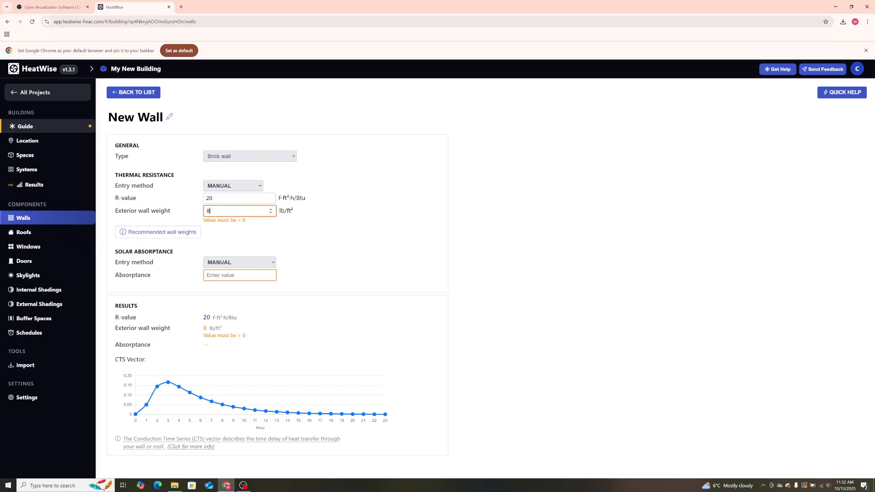
pyautogui.write('43')
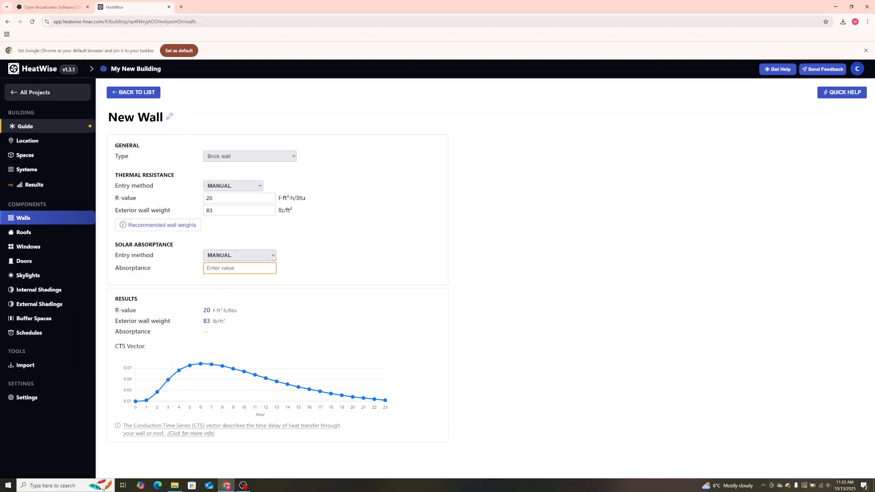
# Open the Quick Help on walls and manually set the solar absorptance to 0.6.
pyautogui.click(273, 256)
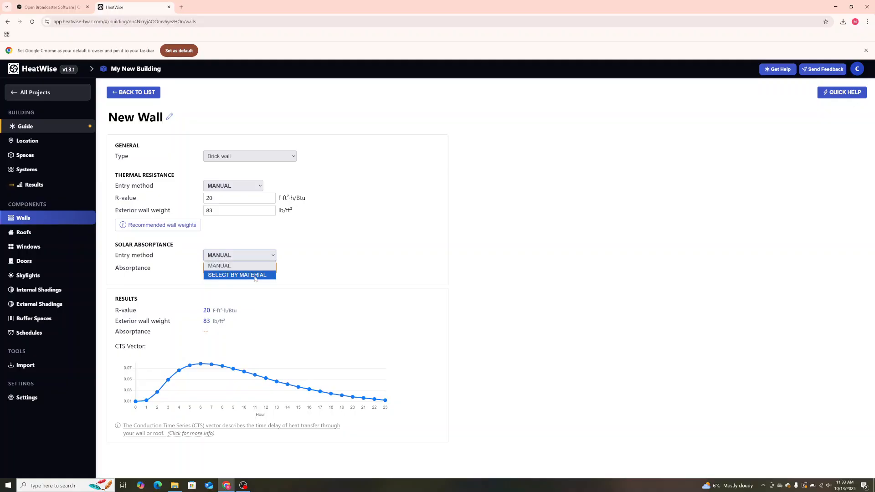
pyautogui.click(273, 256)
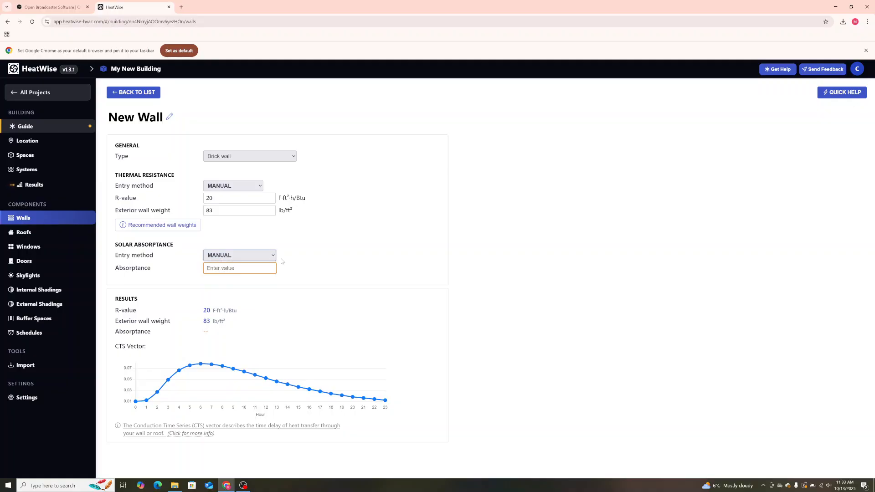
pyautogui.click(830, 95)
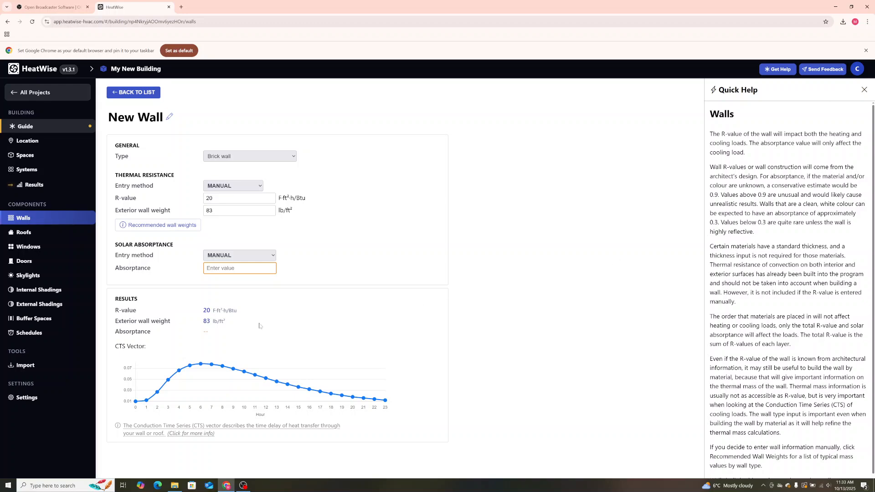
pyautogui.click(236, 268)
pyautogui.write('.6')
pyautogui.click(335, 269)
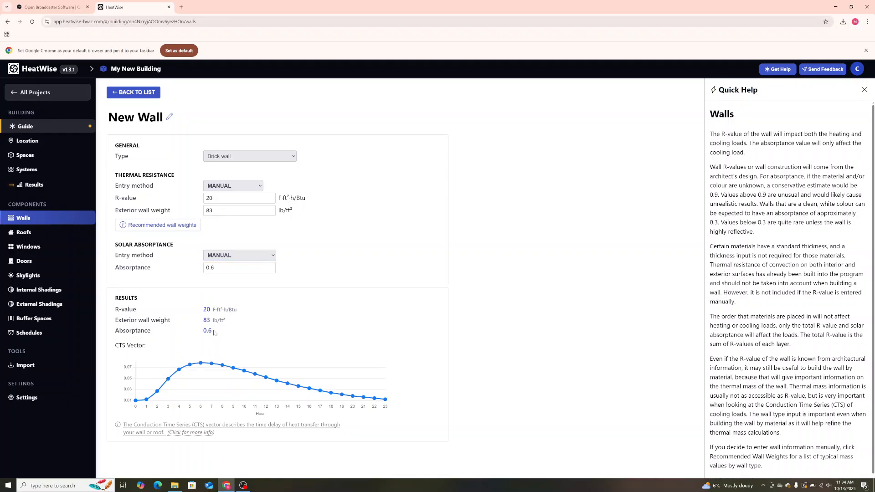
# Switch the solar absorptance entry method to Select by Material and use Brick, red (0.63).
pyautogui.click(258, 254)
pyautogui.click(236, 275)
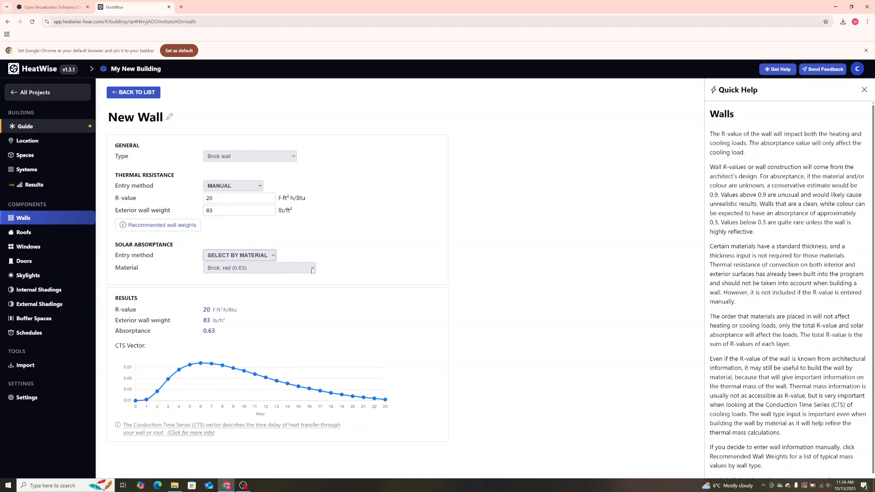
pyautogui.click(312, 270)
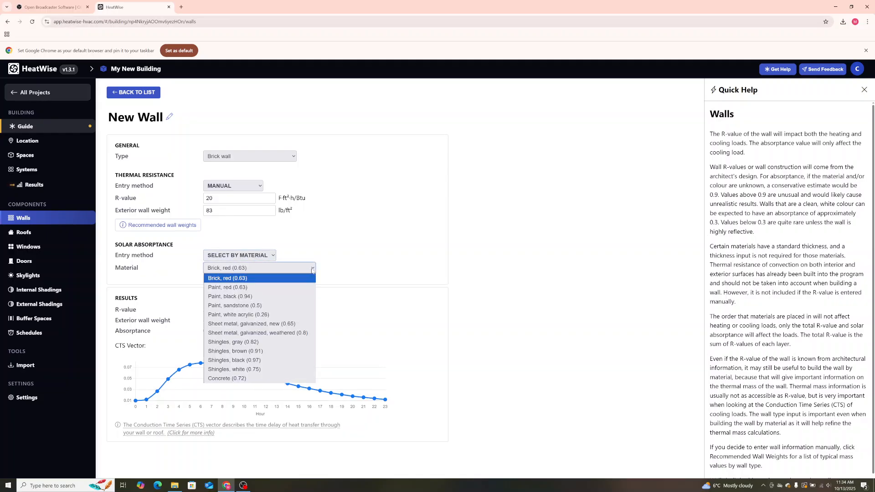
pyautogui.click(259, 279)
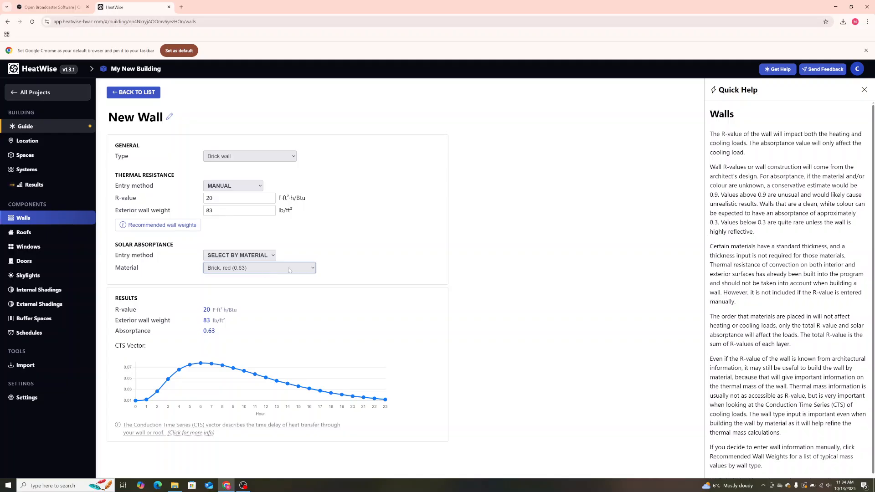
# Try Paint, black (0.94) as the absorptance material and settle on Paint, white acrylic (0.26).
pyautogui.click(304, 270)
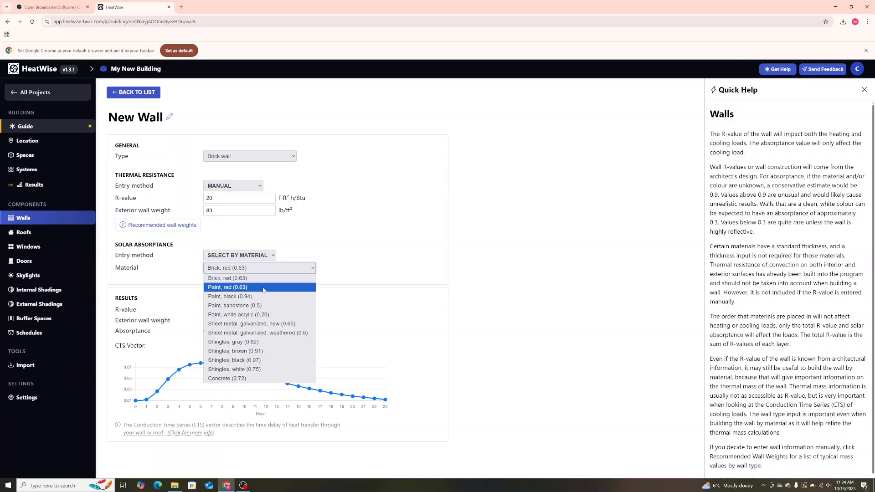
pyautogui.click(239, 297)
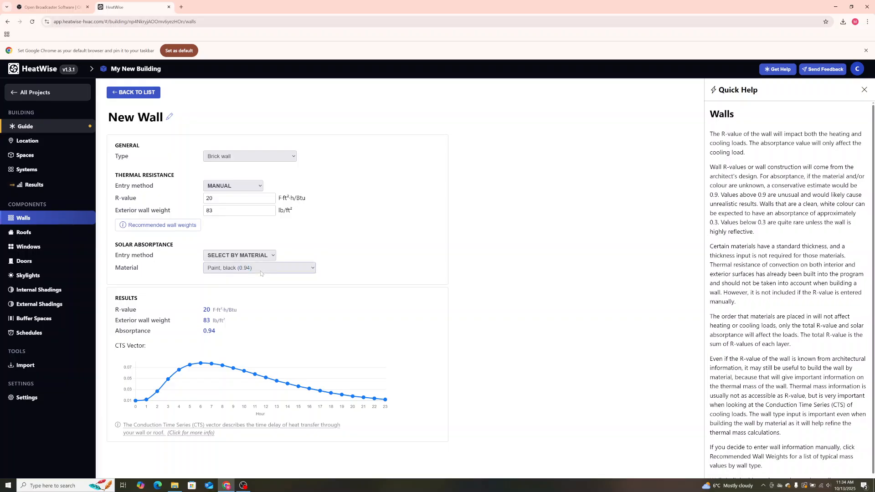
pyautogui.click(260, 271)
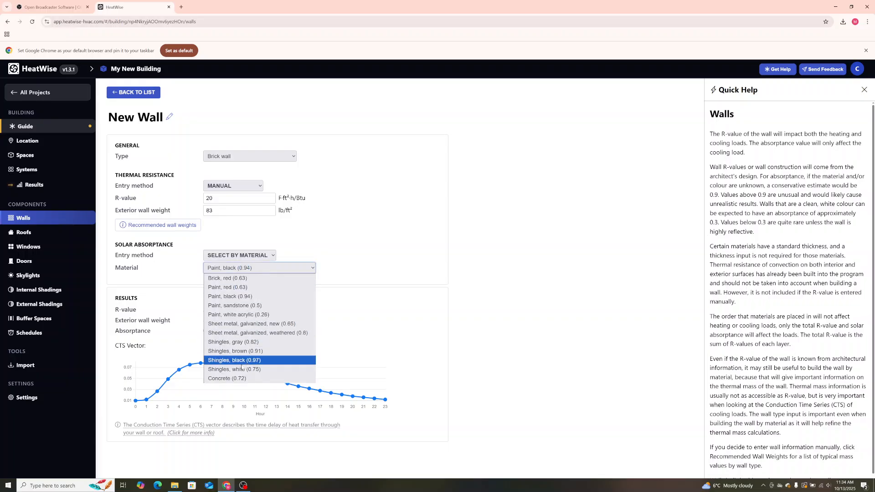
pyautogui.click(272, 318)
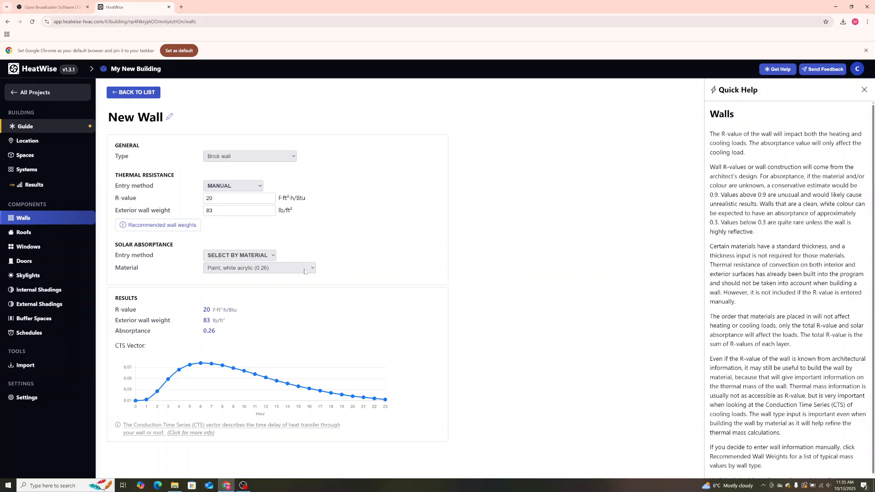
# Switch the thermal resistance entry method to Build Wall and add new material layers to the wall.
pyautogui.click(256, 187)
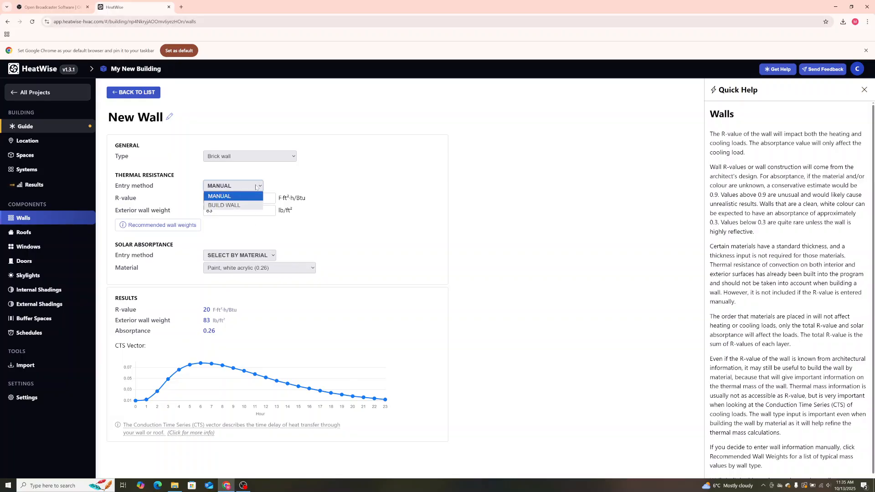
pyautogui.click(233, 206)
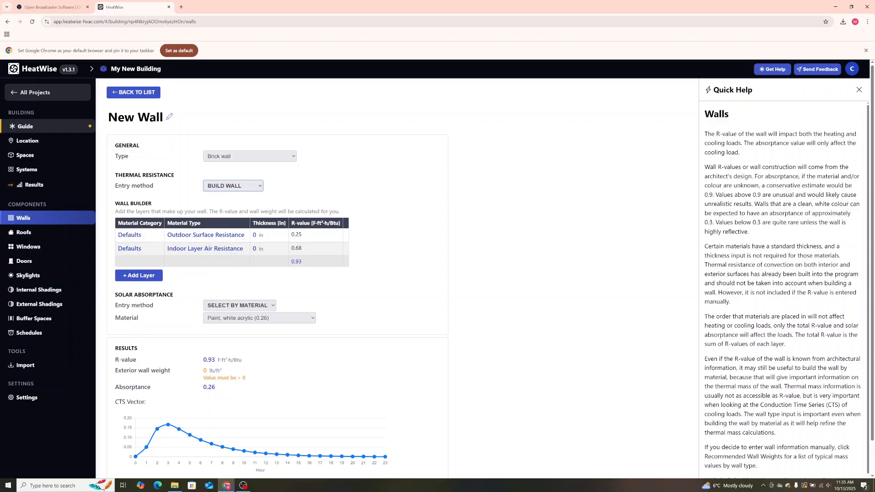
pyautogui.click(139, 276)
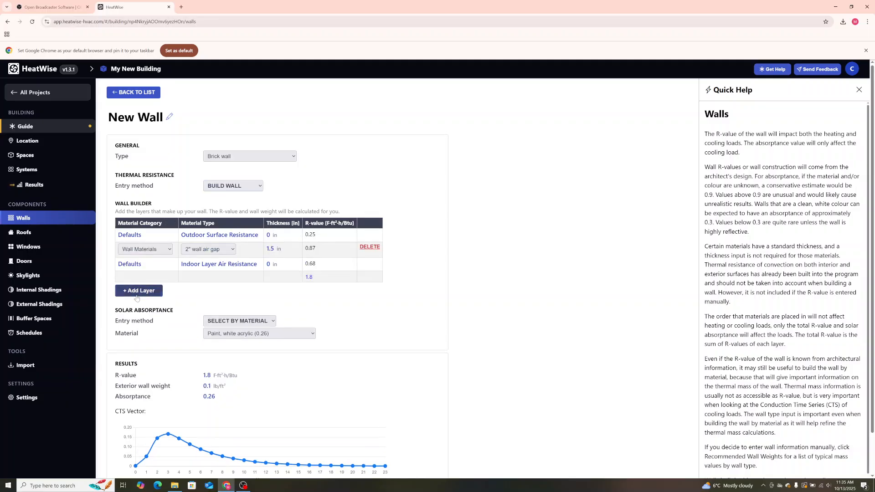
pyautogui.click(139, 291)
pyautogui.click(138, 306)
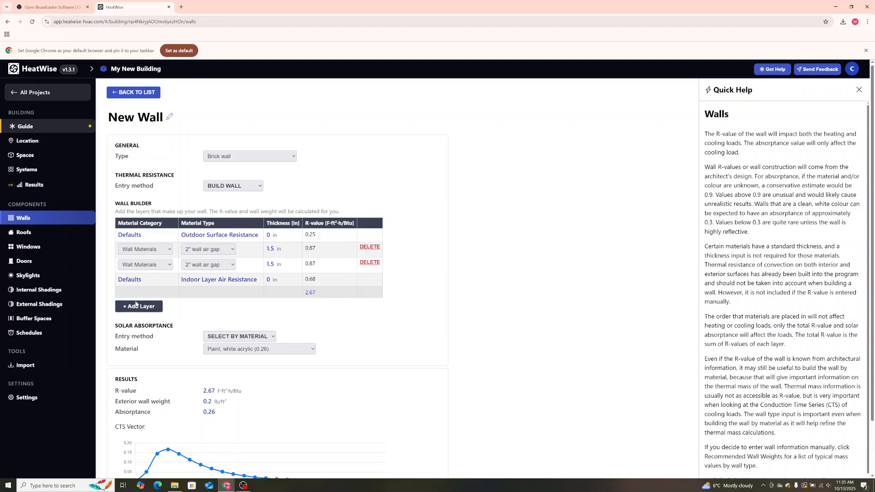
# Add several more material layers to the wall and delete the surplus ones until three editable layers remain.
pyautogui.click(136, 322)
pyautogui.click(133, 340)
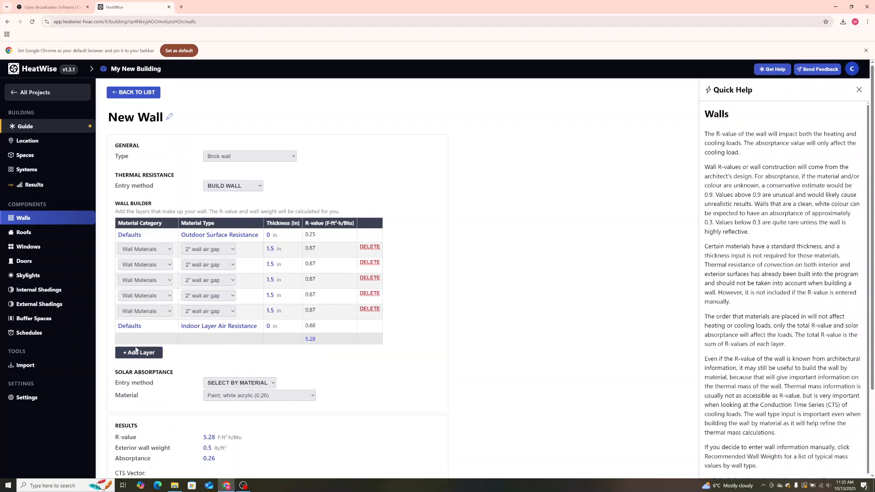
pyautogui.click(136, 353)
pyautogui.click(369, 278)
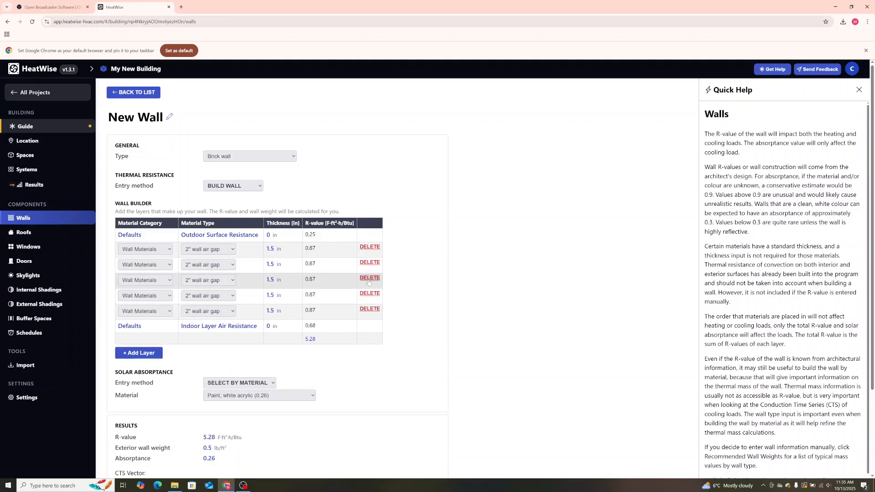
pyautogui.click(369, 278)
pyautogui.click(369, 278)
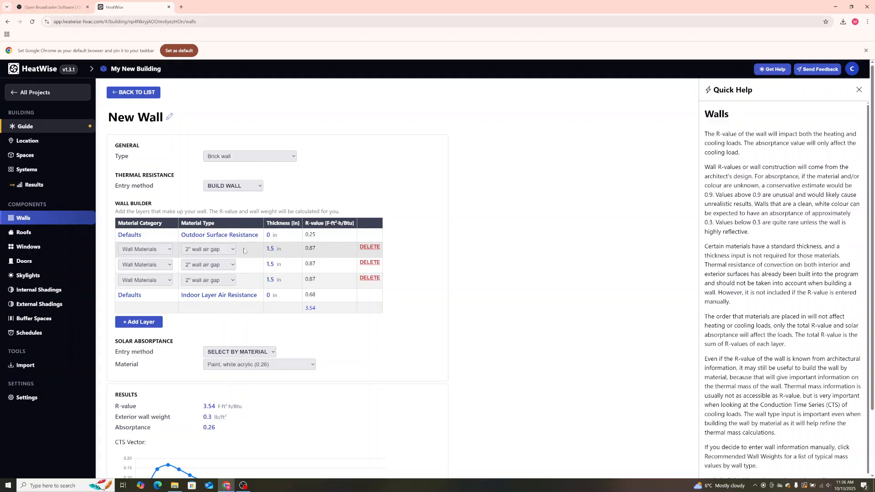
# Make the first editable layer an Insulating Materials glass-fiber batt 3.5 in thick and check the exterior wall weight result.
pyautogui.click(170, 253)
pyautogui.click(170, 253)
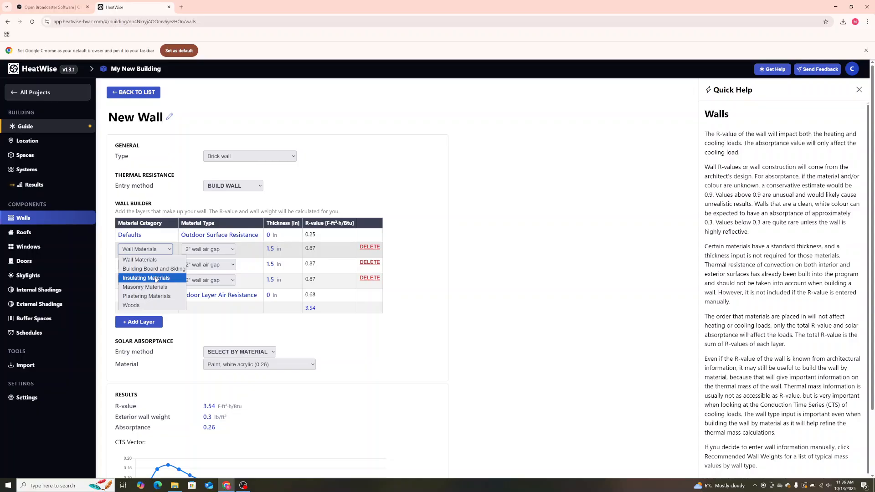
pyautogui.click(155, 278)
pyautogui.click(231, 249)
pyautogui.click(213, 250)
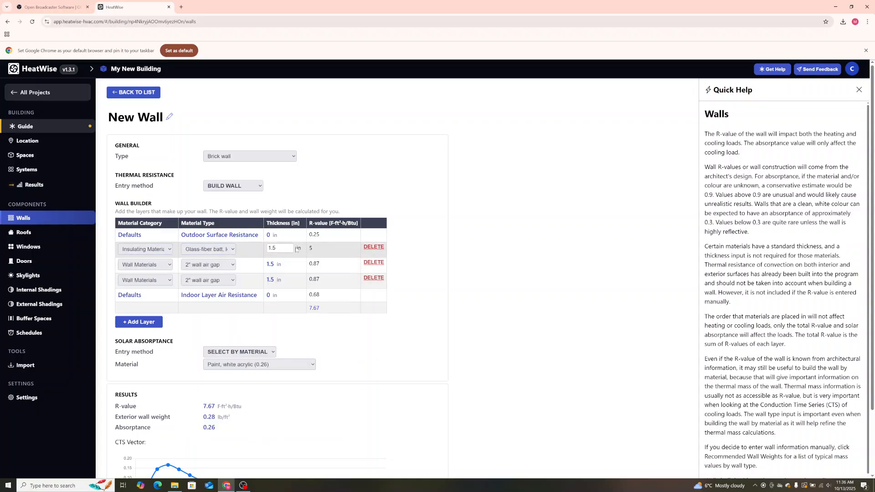
pyautogui.press('Tab')
pyautogui.write('3')
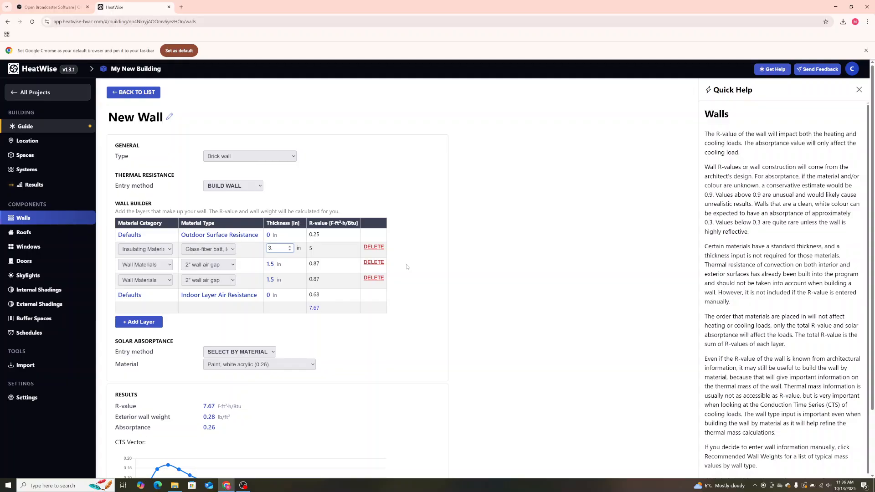
pyautogui.write('.5')
pyautogui.click(483, 250)
pyautogui.moveTo(231, 417); pyautogui.dragTo(200, 420)
pyautogui.click(201, 420)
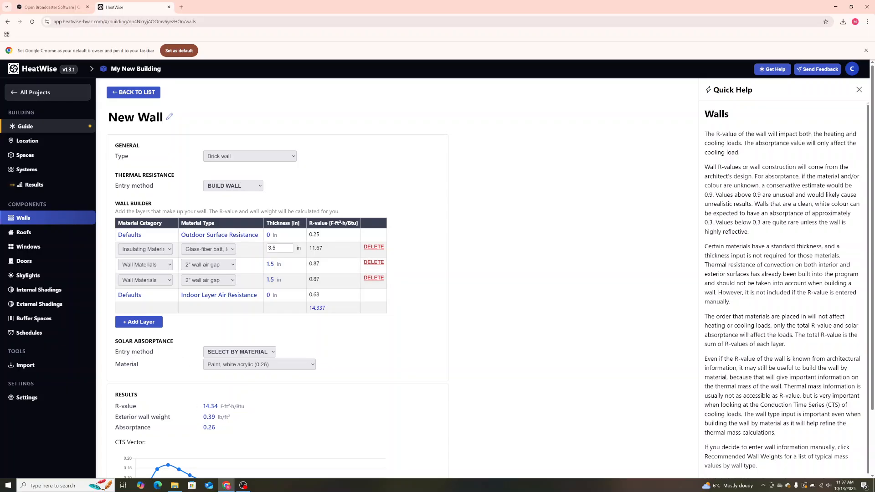
# Assign the second editable layer to Masonry Materials with the high-density fired clay brick.
pyautogui.click(168, 267)
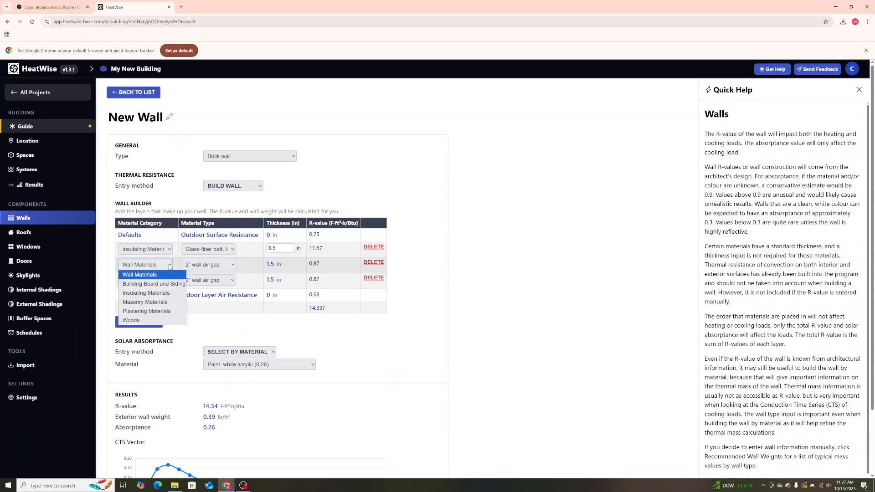
pyautogui.click(152, 302)
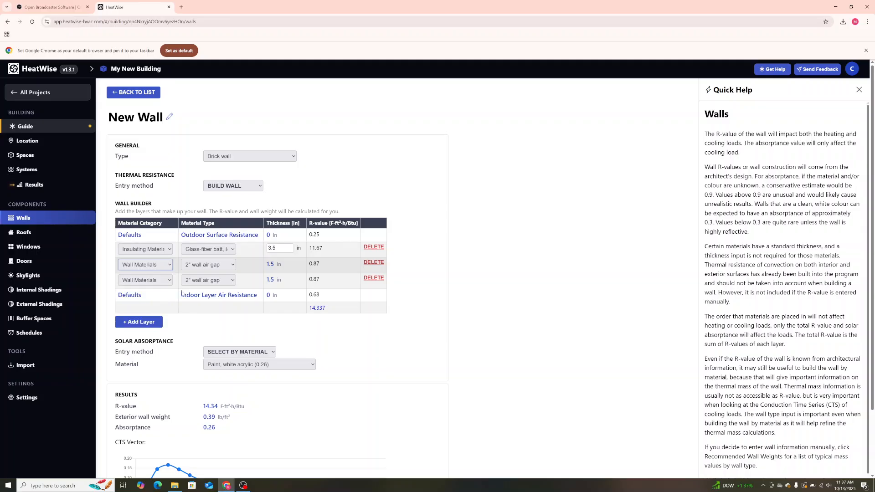
pyautogui.click(233, 267)
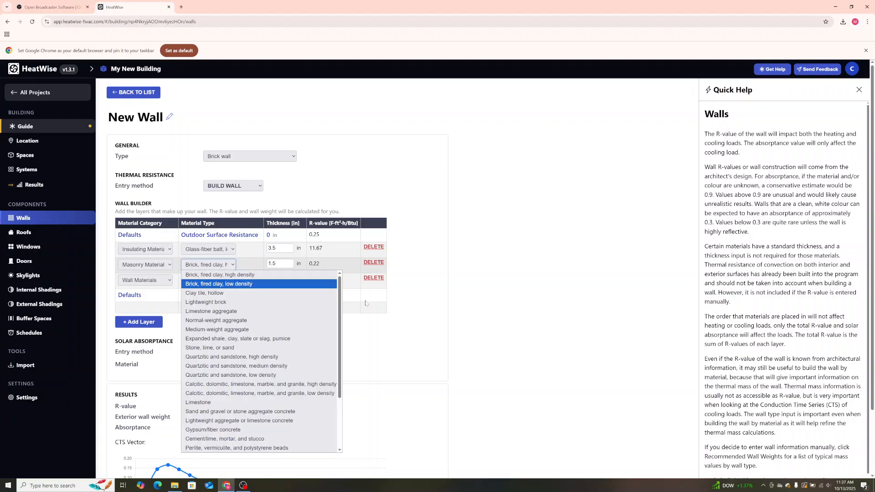
pyautogui.click(441, 321)
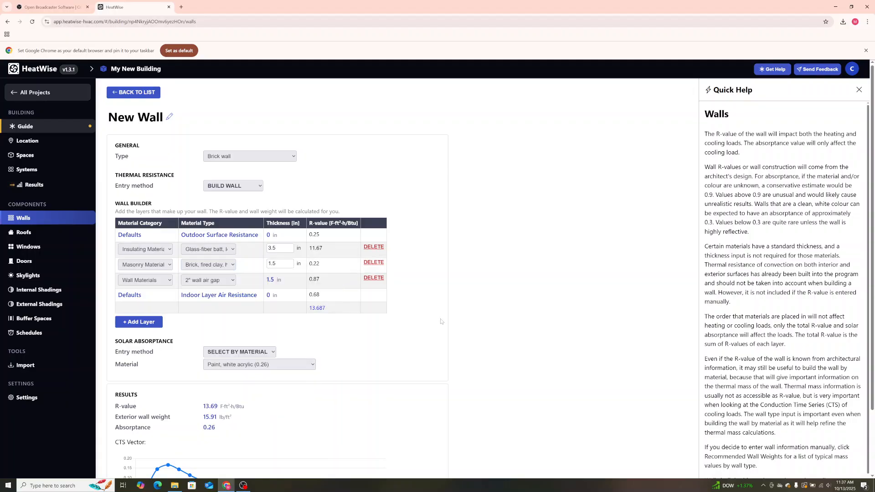
# Set the brick layer's thickness to 2 in and check the exterior wall weight in the results.
pyautogui.click(268, 264)
pyautogui.write('2')
pyautogui.press('Delete')
pyautogui.press('Delete')
pyautogui.press('Delete')
pyautogui.click(492, 290)
pyautogui.scroll(-1, 271, 385)
pyautogui.scroll(-1, 271, 385)
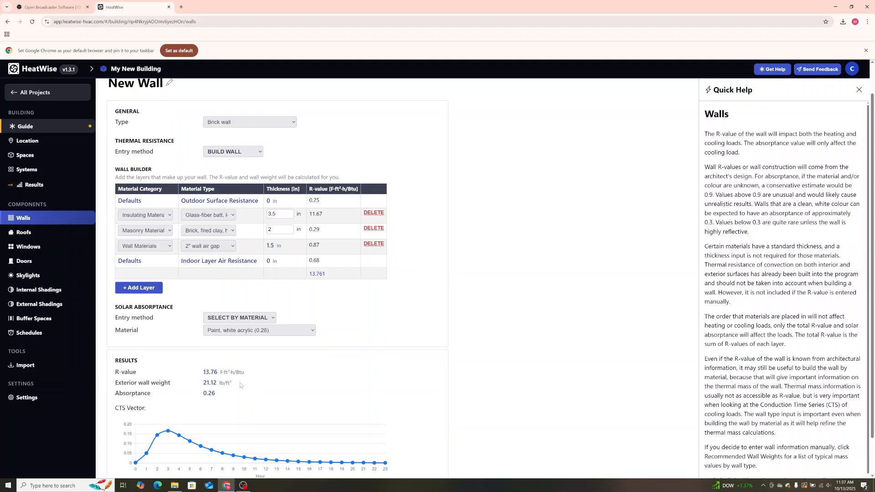
pyautogui.tripleClick(227, 384)
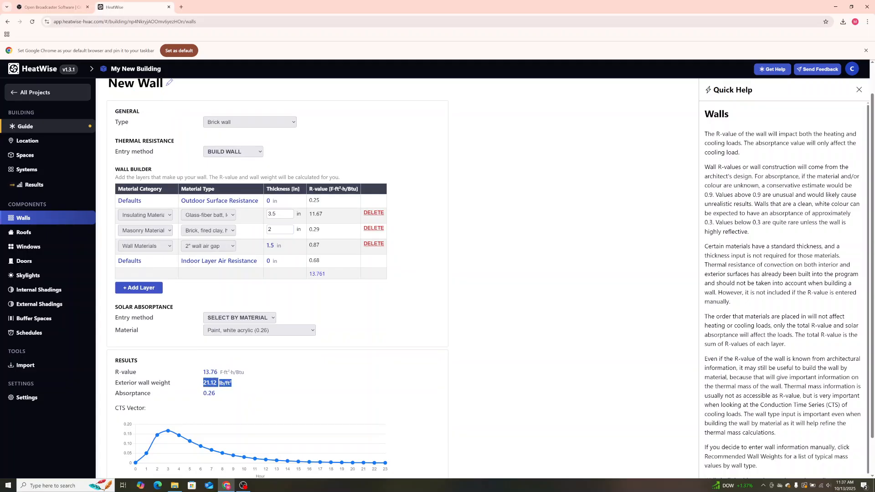
pyautogui.click(234, 387)
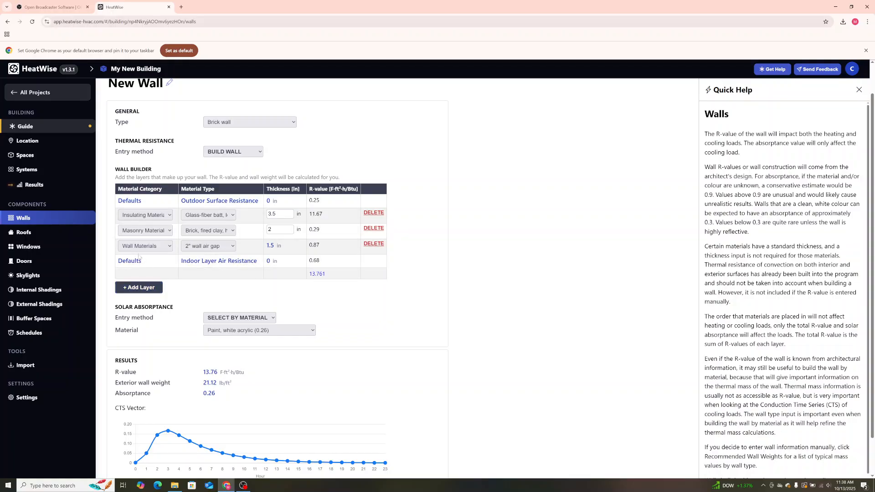
# Add a fourth editable layer and change the third one to Plastering Materials, Gypsum plaster.
pyautogui.click(138, 288)
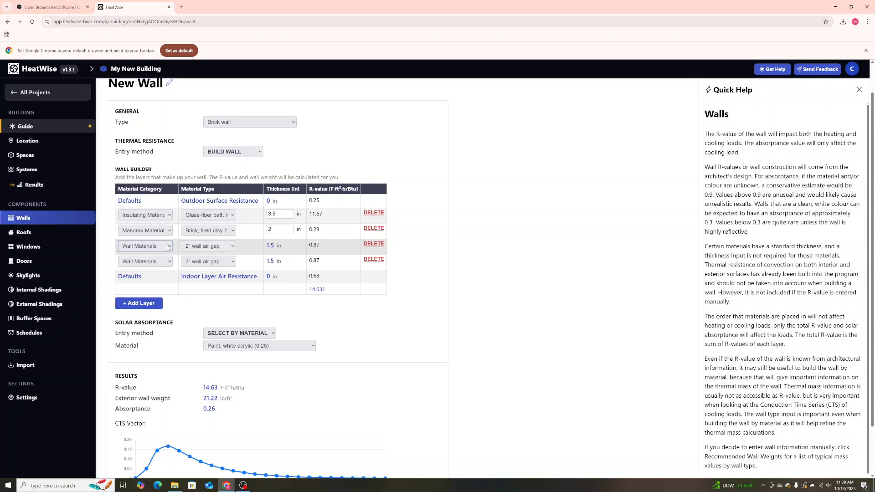
pyautogui.click(169, 247)
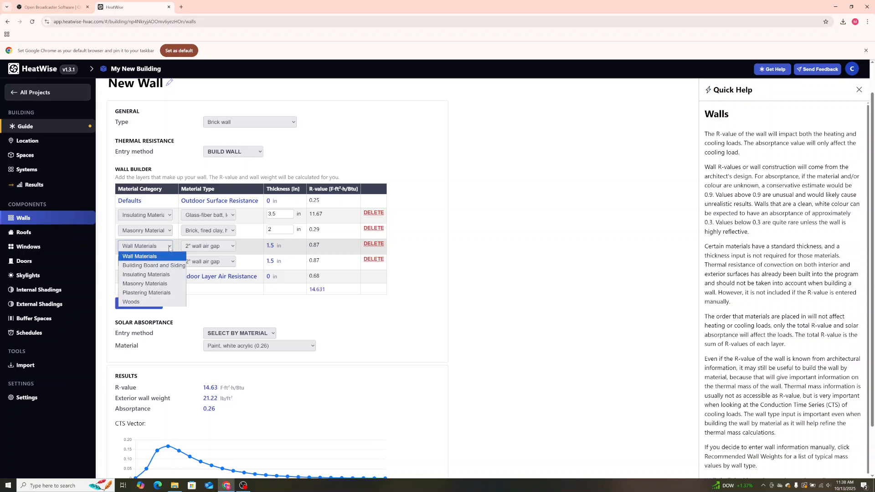
pyautogui.click(144, 292)
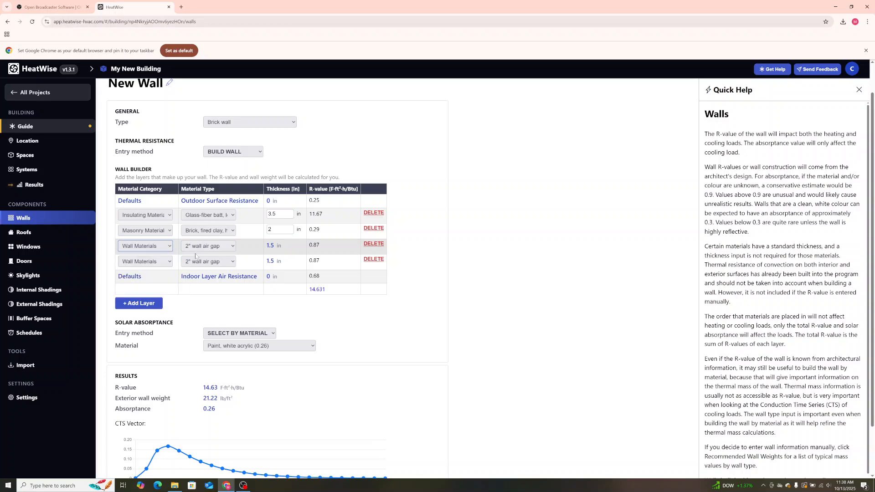
pyautogui.click(230, 247)
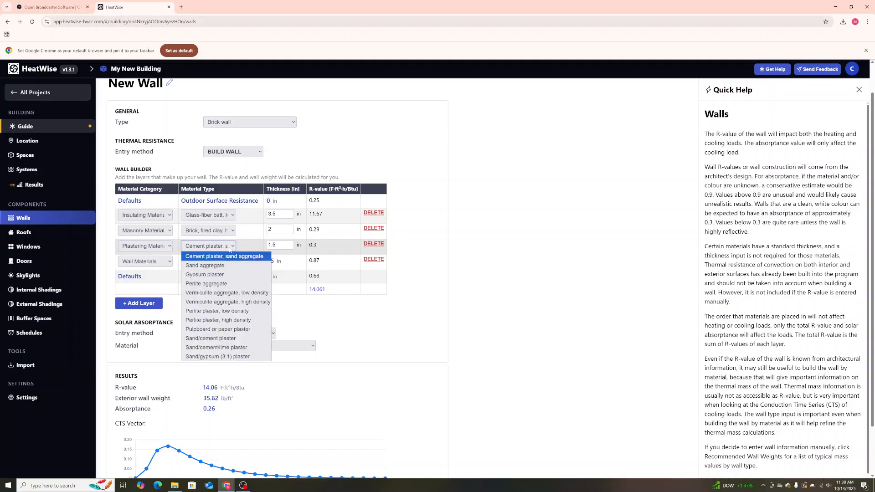
pyautogui.click(214, 274)
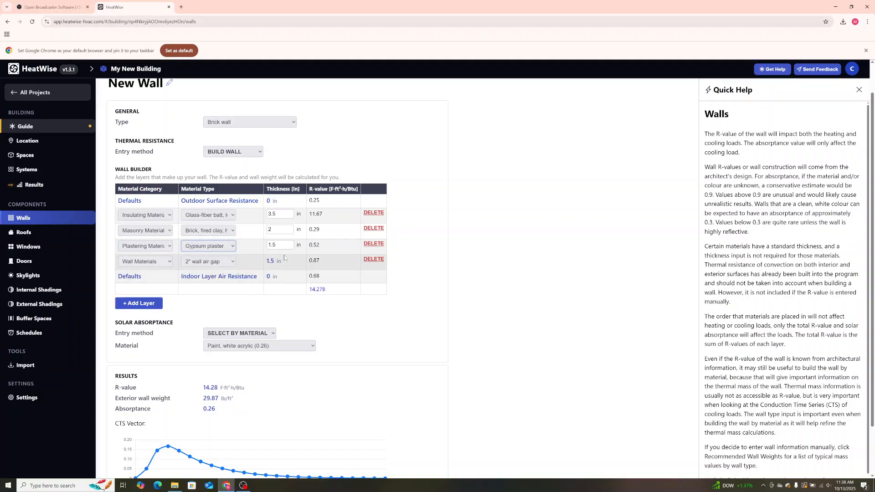
# Change the fourth editable layer to Building Board and Siding with Hardboard as its material type.
pyautogui.click(166, 263)
pyautogui.click(192, 276)
pyautogui.click(229, 263)
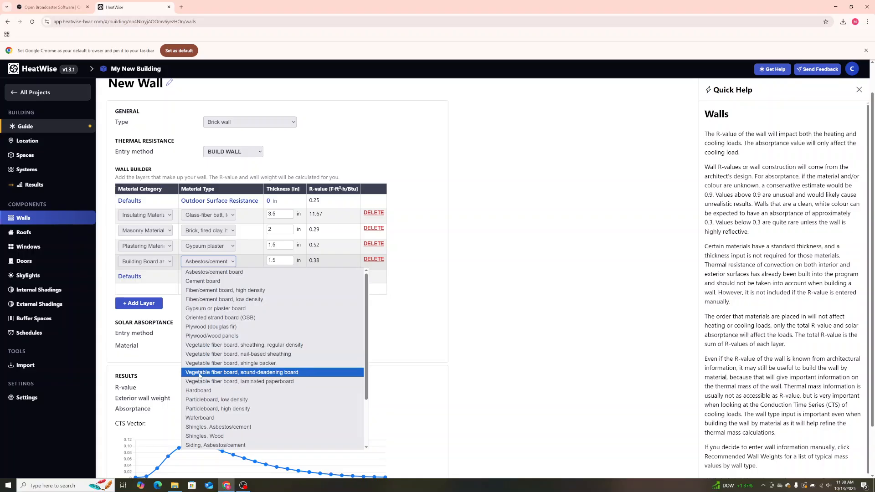
pyautogui.click(199, 390)
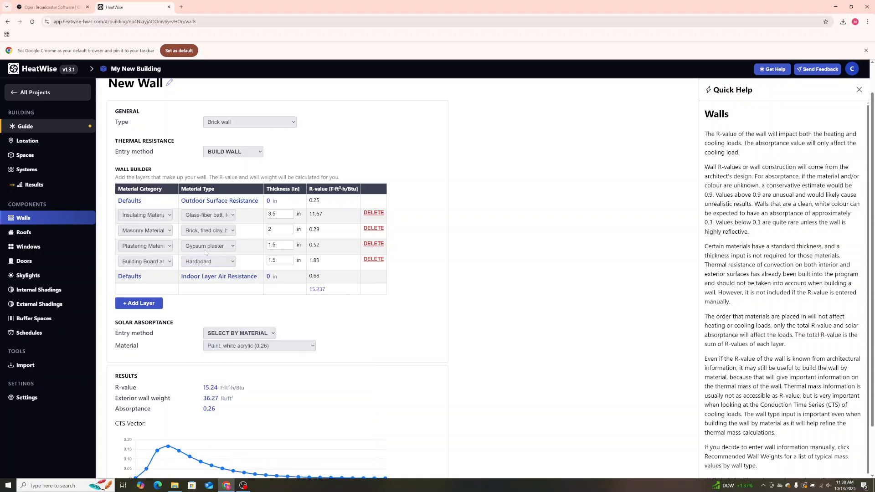
# Set the hardboard and gypsum plaster layers to 0.5 in thick and review the resulting R-value and exterior wall weight.
pyautogui.press('Tab')
pyautogui.write('0.5')
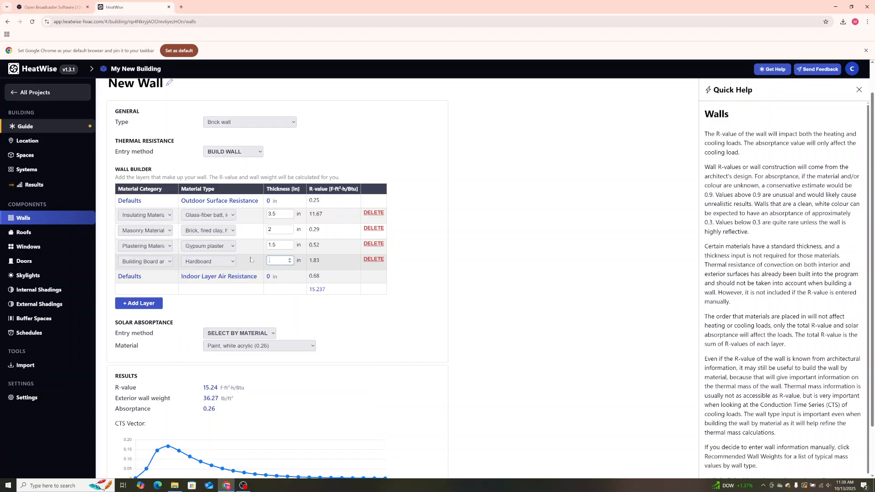
pyautogui.moveTo(278, 245); pyautogui.dragTo(261, 249)
pyautogui.press('BackSpace')
pyautogui.write('.5')
pyautogui.click(423, 283)
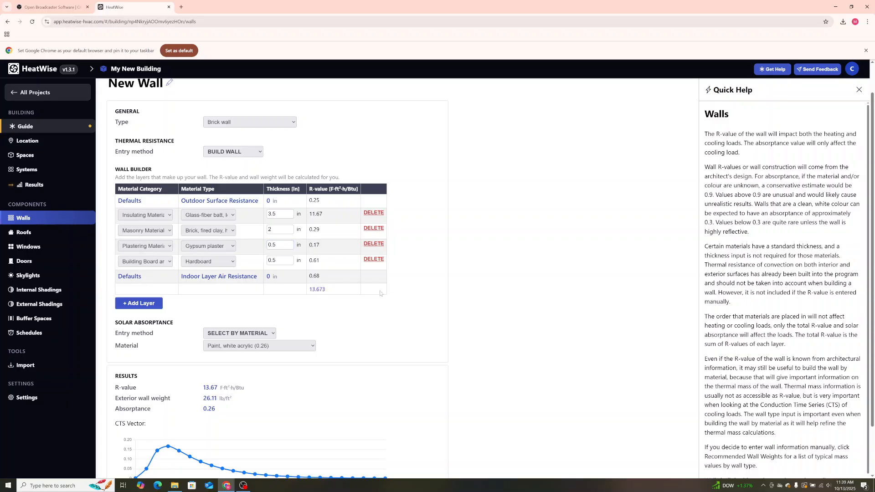
pyautogui.scroll(-1, 251, 359)
pyautogui.moveTo(233, 364); pyautogui.dragTo(203, 354)
pyautogui.click(204, 364)
pyautogui.click(203, 356)
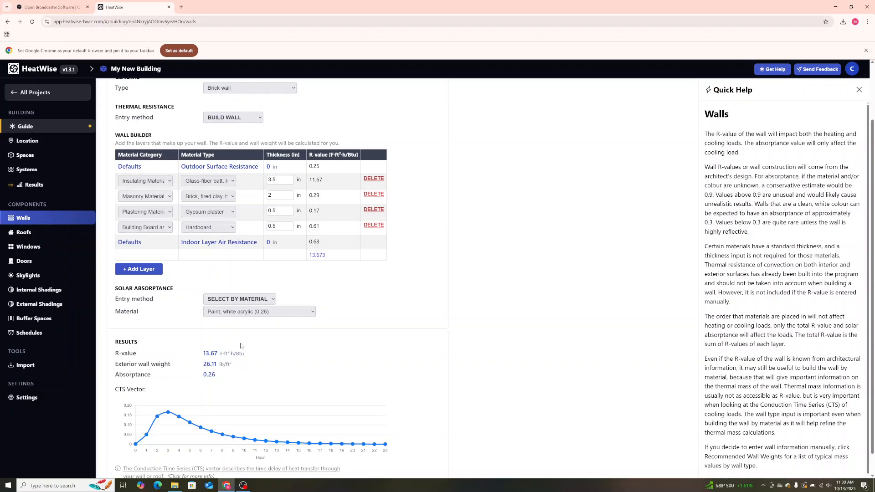
# Try Manual thermal resistance entry with an exterior wall weight of 26.11 lb/ft² and return to Build Wall.
pyautogui.click(239, 118)
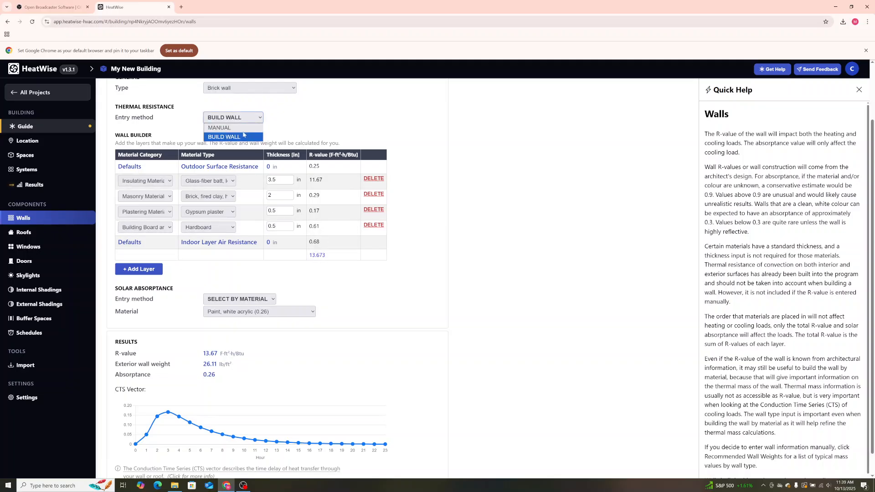
pyautogui.click(240, 131)
pyautogui.click(236, 198)
pyautogui.click(237, 210)
pyautogui.hotkey('ctrl', 'a')
pyautogui.write('26.11')
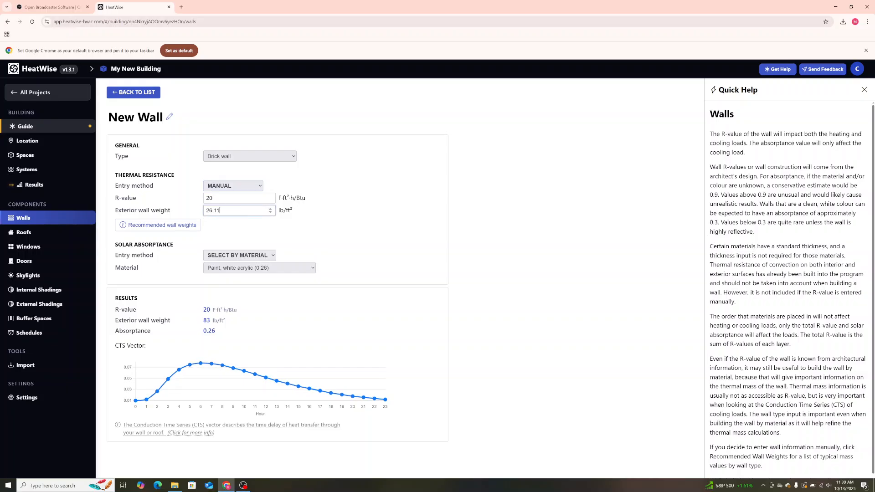
pyautogui.click(331, 216)
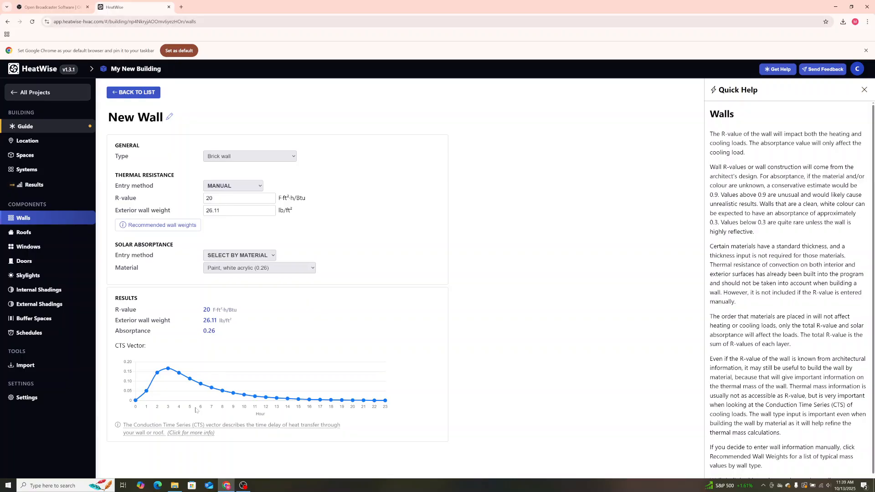
pyautogui.click(259, 190)
pyautogui.click(223, 205)
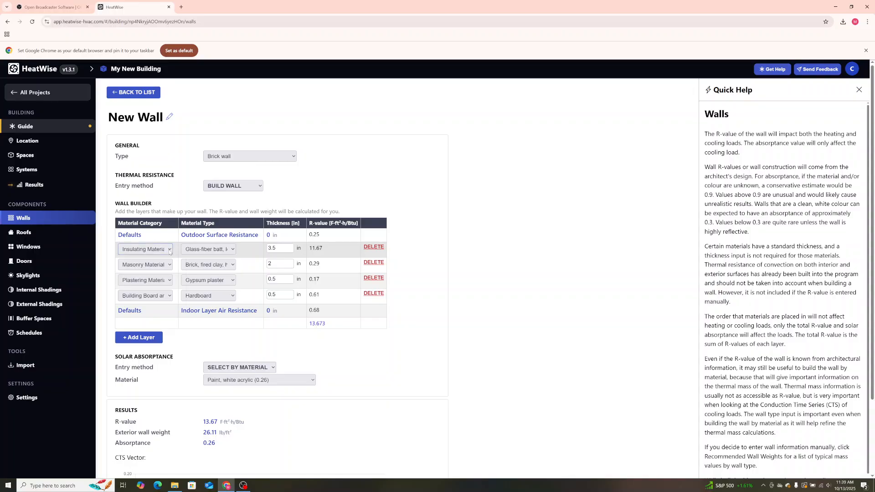
# Change the first editable layer to Wall Materials, 1 in. stone, and check its fixed thickness.
pyautogui.click(169, 250)
pyautogui.click(165, 259)
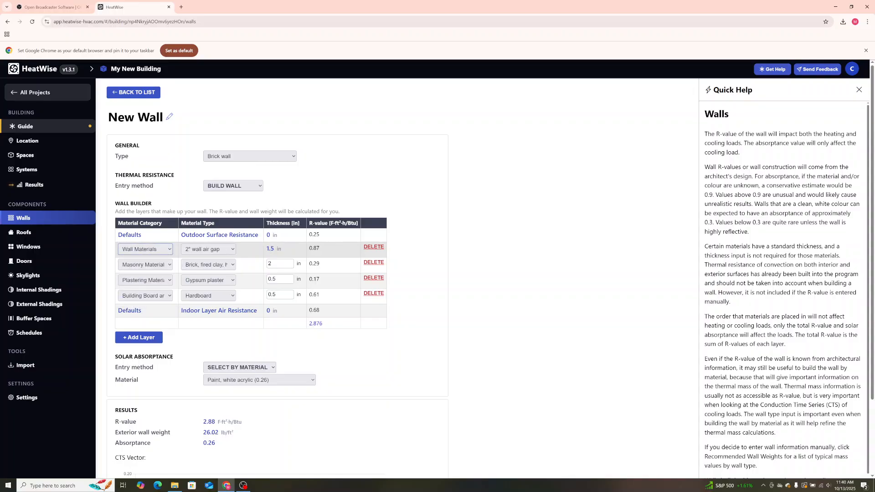
pyautogui.click(230, 250)
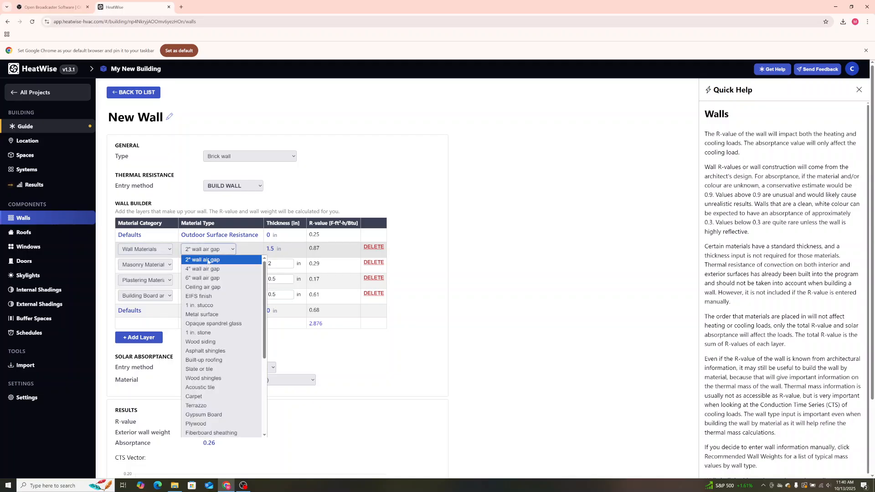
pyautogui.click(233, 251)
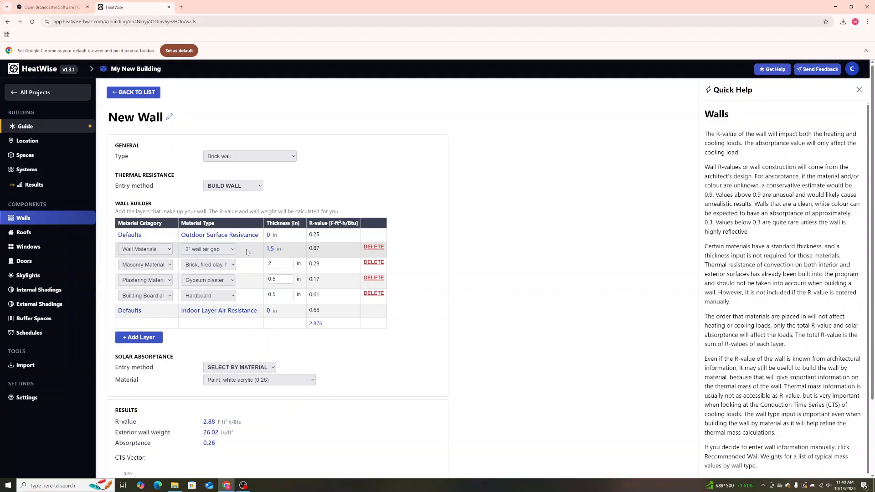
pyautogui.click(234, 251)
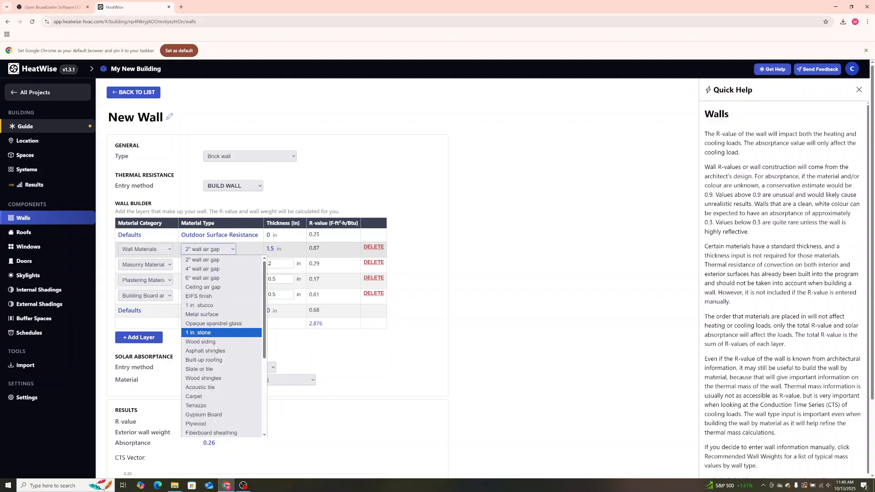
pyautogui.click(196, 333)
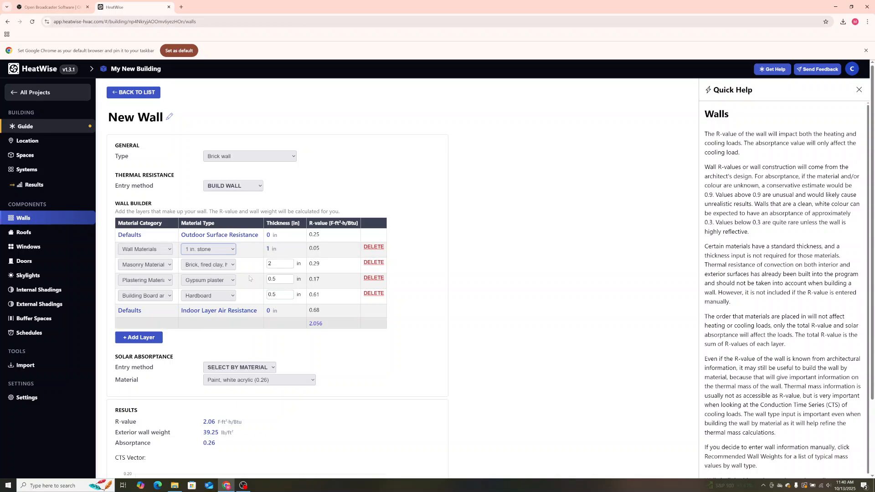
pyautogui.click(259, 252)
pyautogui.moveTo(280, 252); pyautogui.dragTo(256, 252)
pyautogui.click(256, 252)
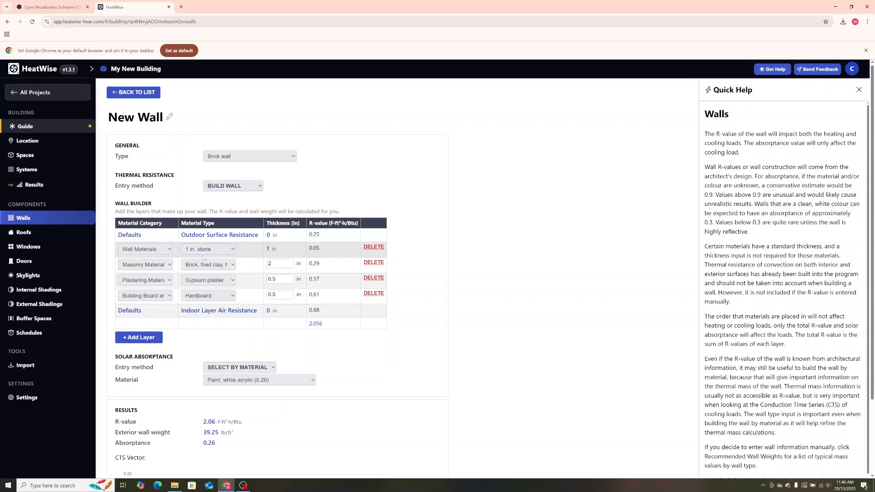
# Change the first editable layer to Masonry Materials with Limestone as its material type.
pyautogui.click(167, 250)
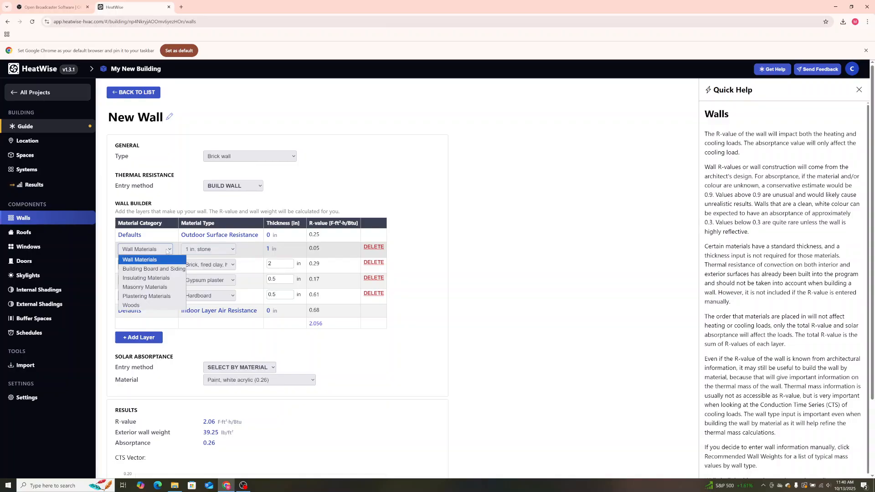
pyautogui.click(150, 287)
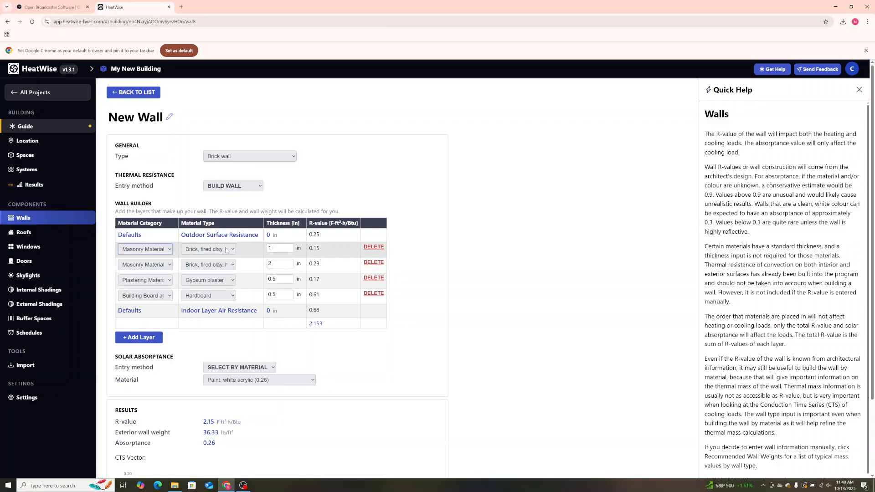
pyautogui.click(208, 250)
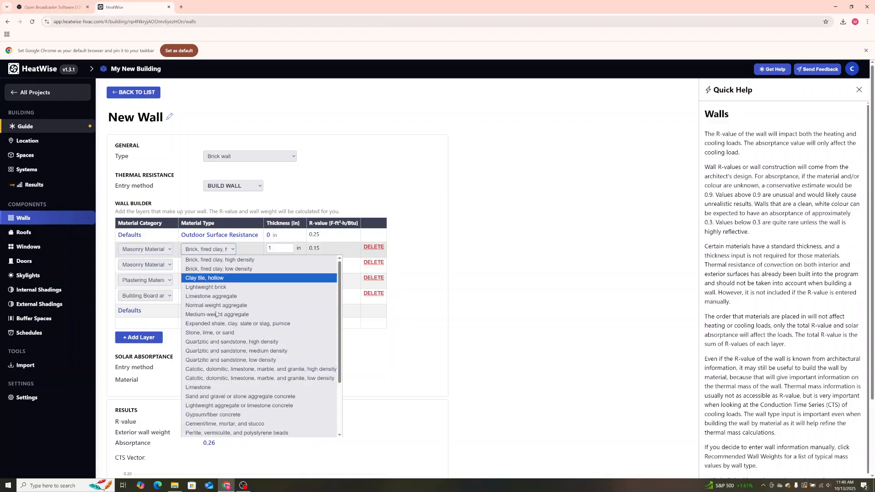
pyautogui.click(197, 388)
# Set the limestone layer to 6 in thick and review the wall's results and CTS vector.
pyautogui.press('Tab')
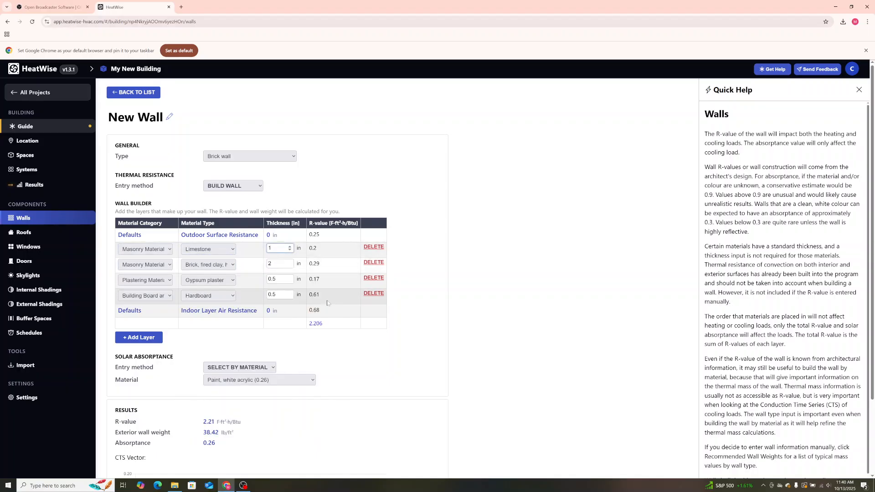
pyautogui.press('BackSpace')
pyautogui.write('6')
pyautogui.click(459, 264)
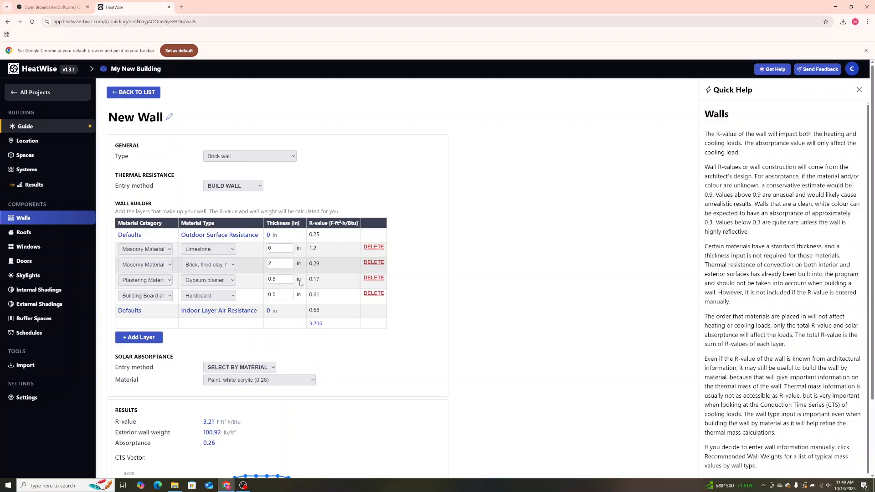
pyautogui.scroll(-1, 238, 350)
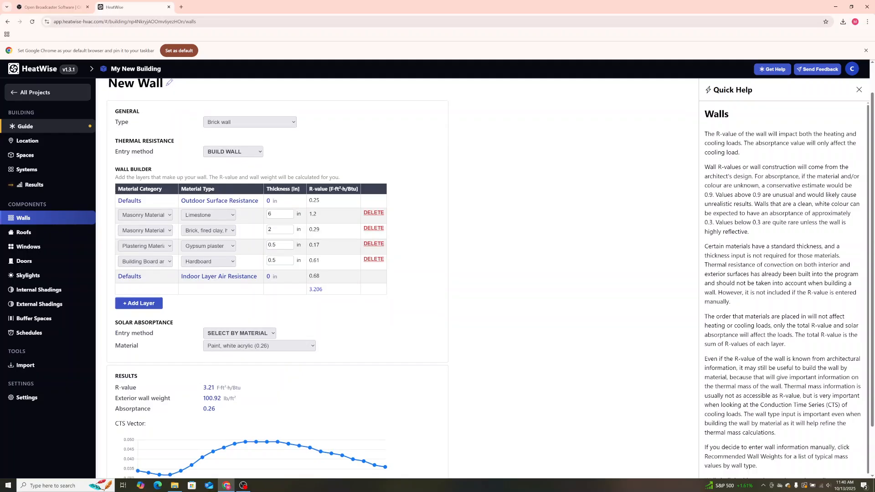
pyautogui.scroll(-1, 156, 319)
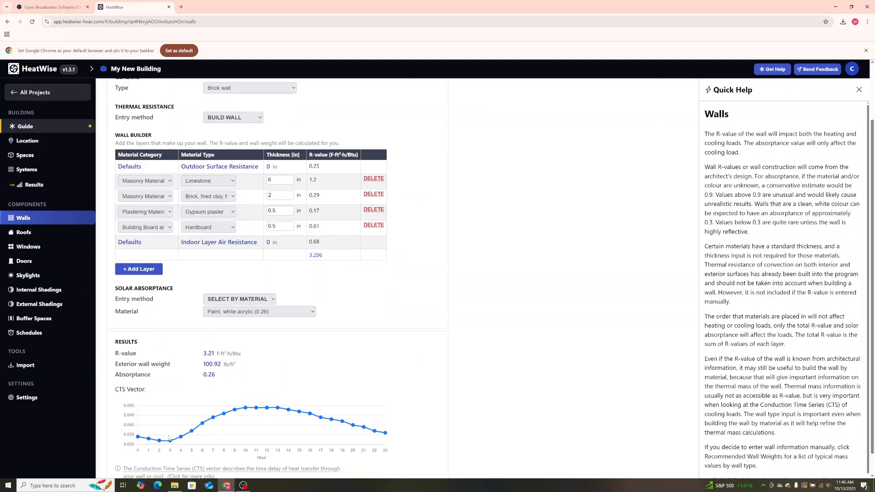
pyautogui.scroll(1, 319, 375)
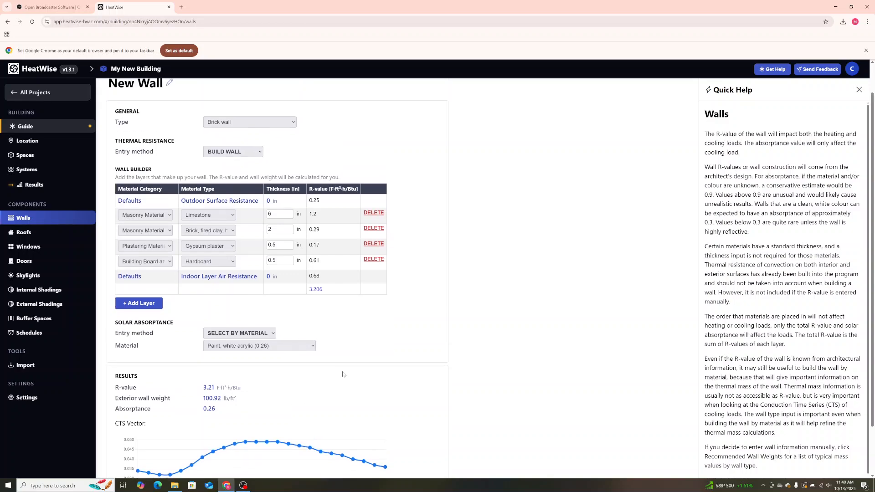
pyautogui.scroll(1, 351, 370)
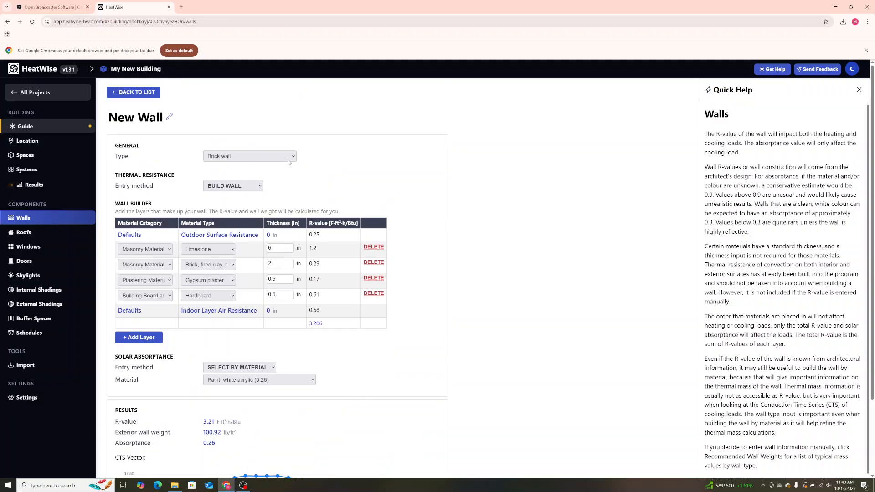
# Create a new roof type in the building's Roofs list and look over its Quick Help.
pyautogui.click(47, 235)
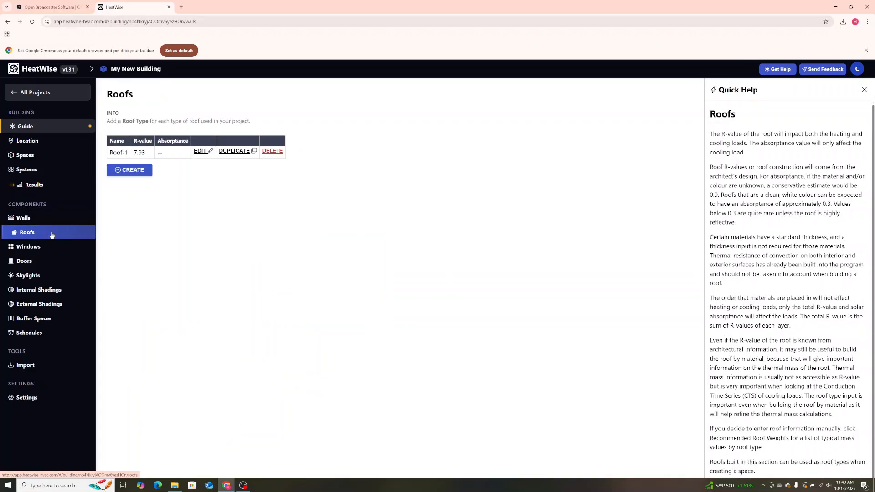
pyautogui.click(129, 171)
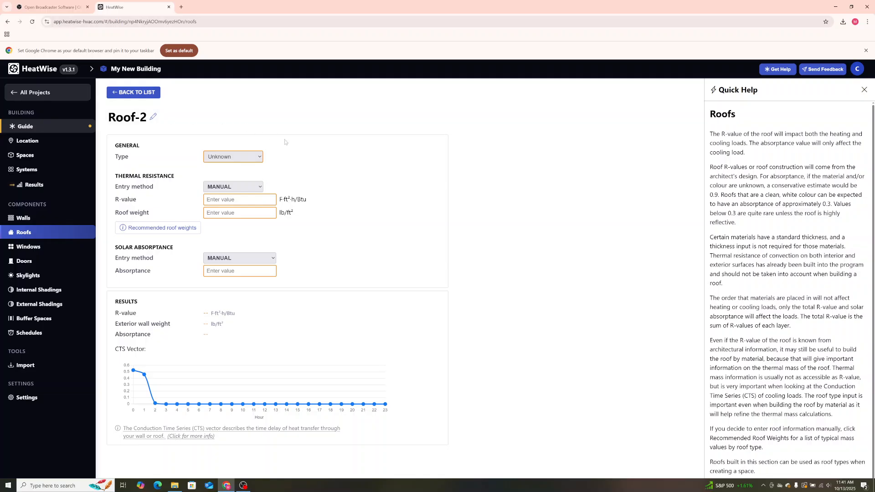
pyautogui.scroll(-1, 787, 289)
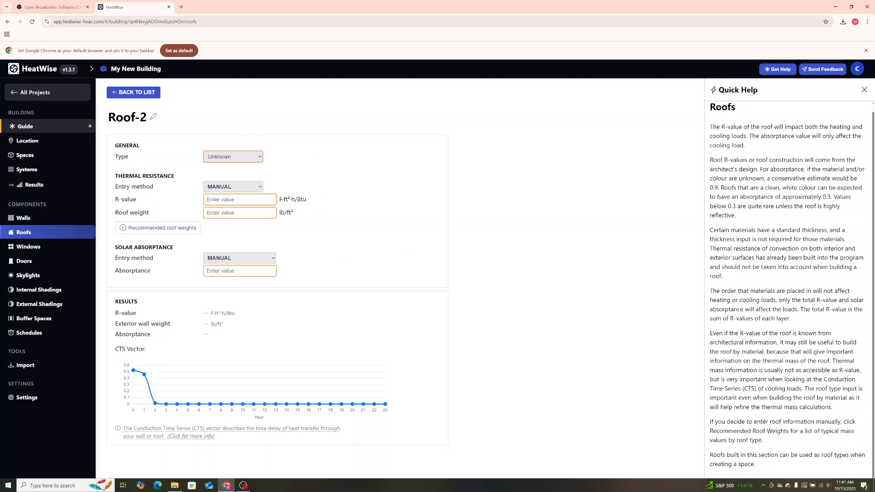
pyautogui.scroll(1, 787, 288)
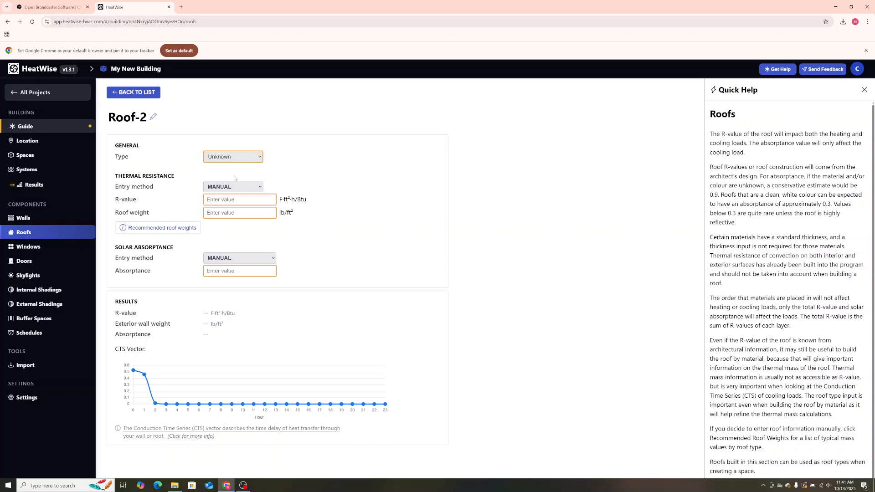
# Set the new roof's solar absorptance entry method to Select by Material, using Brick, red (0.63).
pyautogui.click(261, 187)
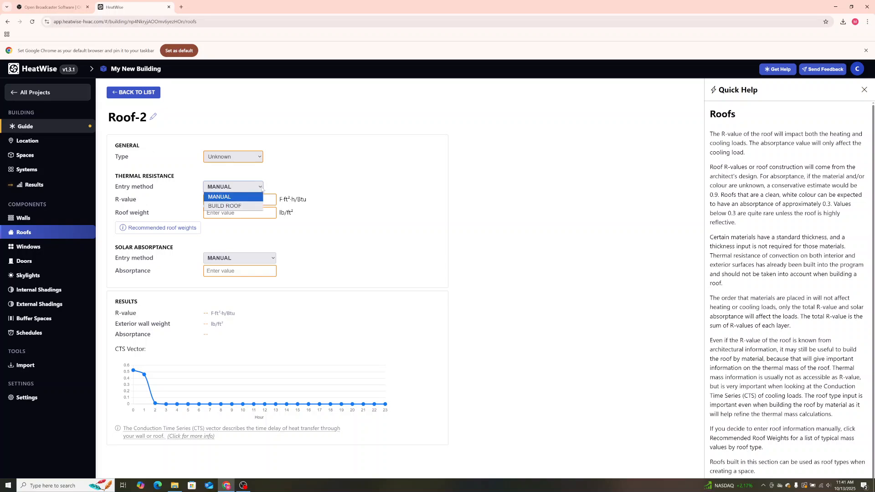
pyautogui.click(271, 262)
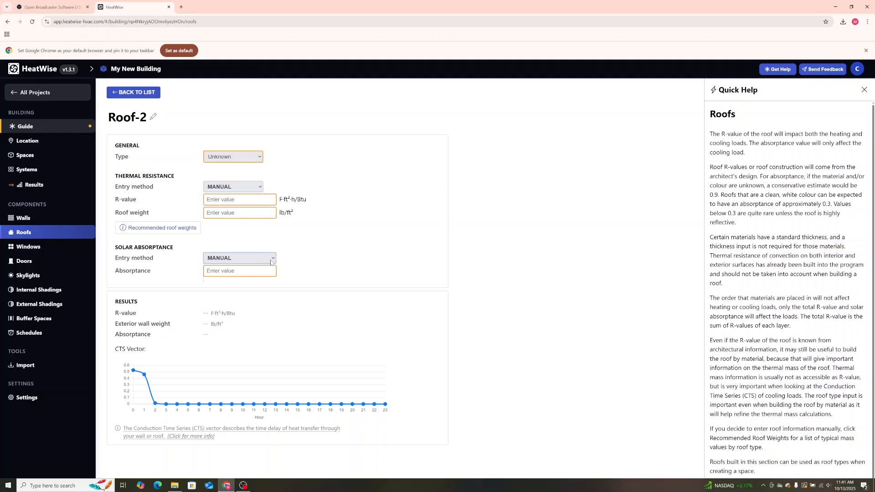
pyautogui.click(271, 263)
pyautogui.click(264, 273)
pyautogui.click(267, 270)
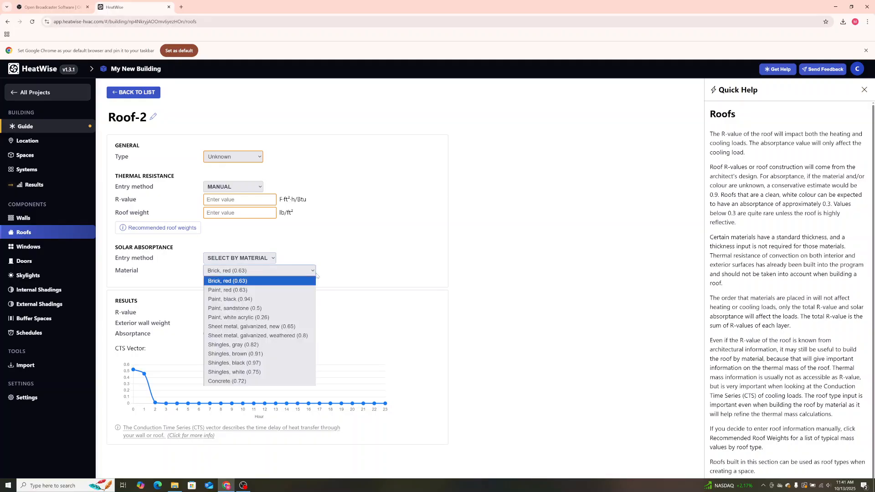
pyautogui.click(320, 267)
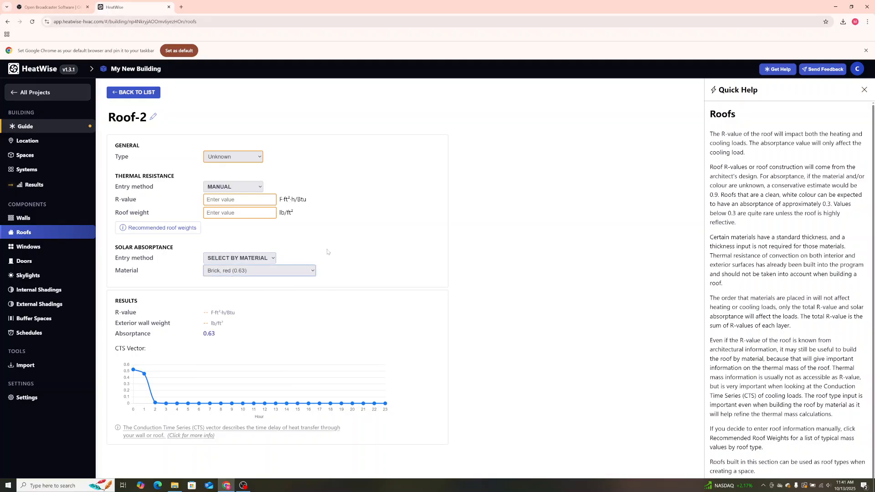
# Set the roof's thermal resistance entry method to Build Roof, add one Roofing layer, and check the available roof types and material categories.
pyautogui.click(260, 157)
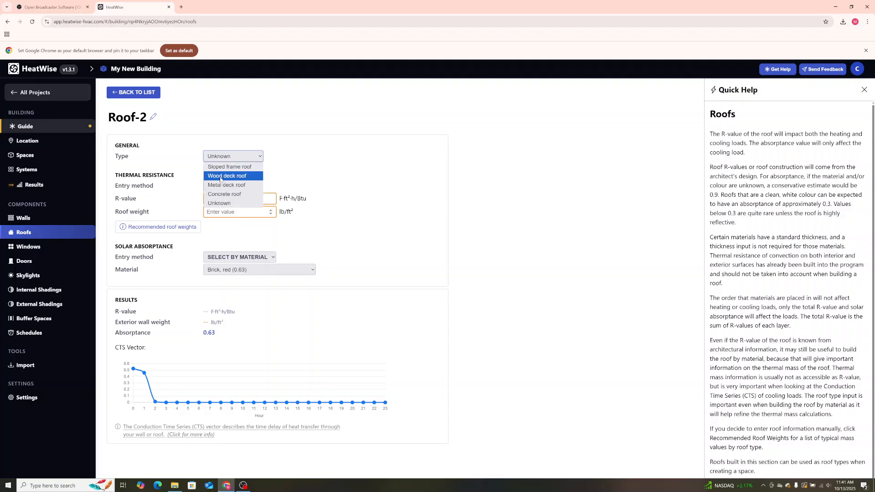
pyautogui.click(293, 168)
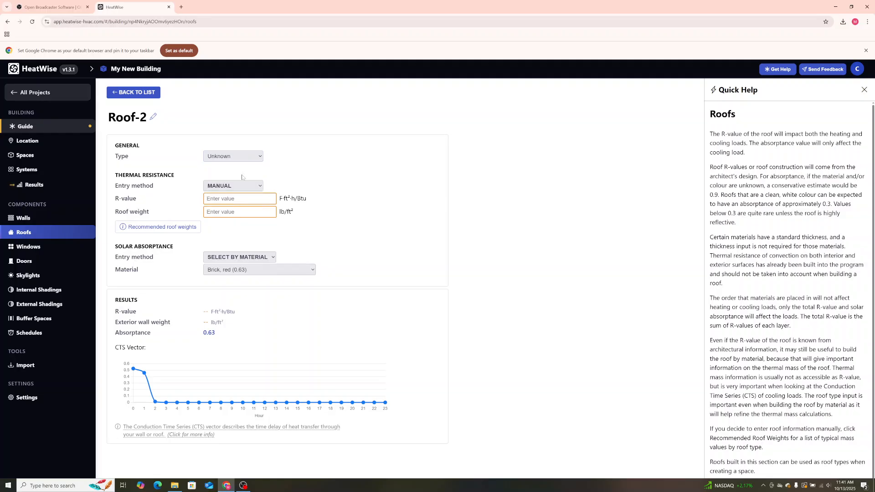
pyautogui.click(257, 186)
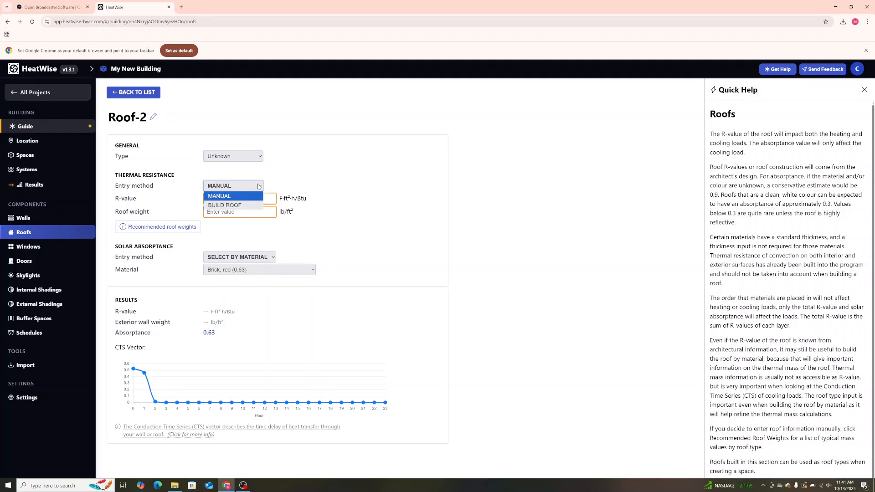
pyautogui.click(246, 205)
pyautogui.click(139, 275)
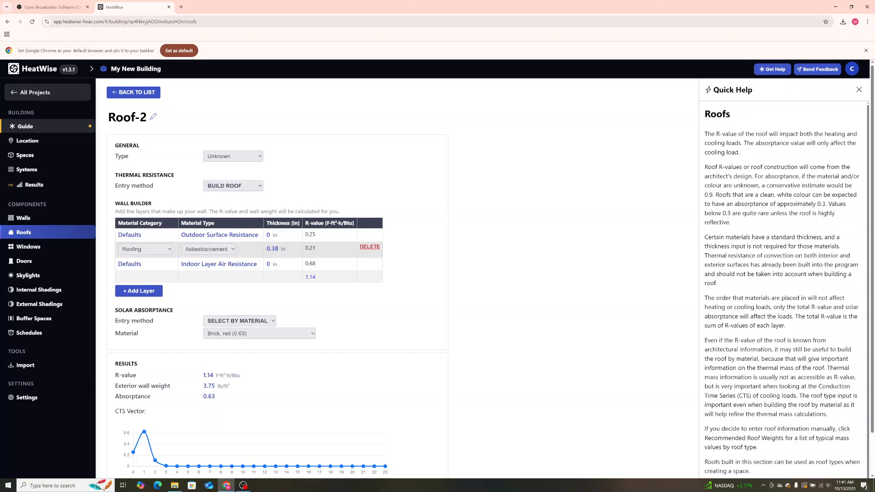
pyautogui.click(169, 251)
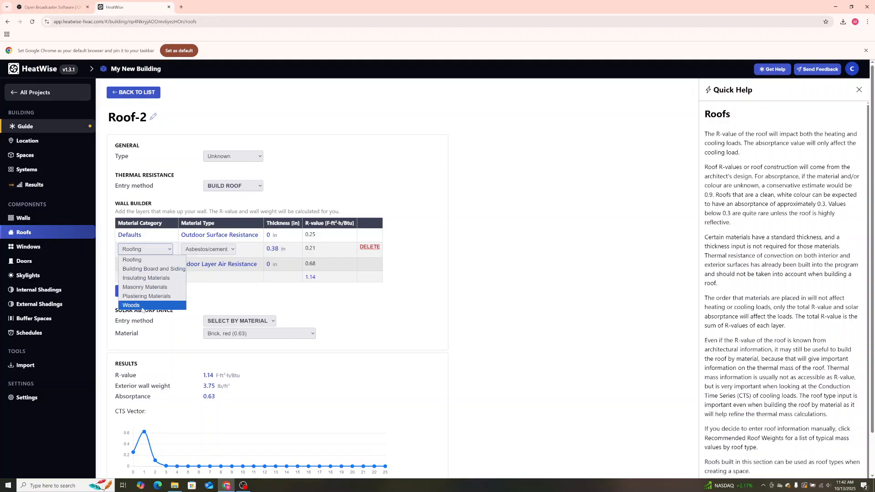
pyautogui.click(209, 295)
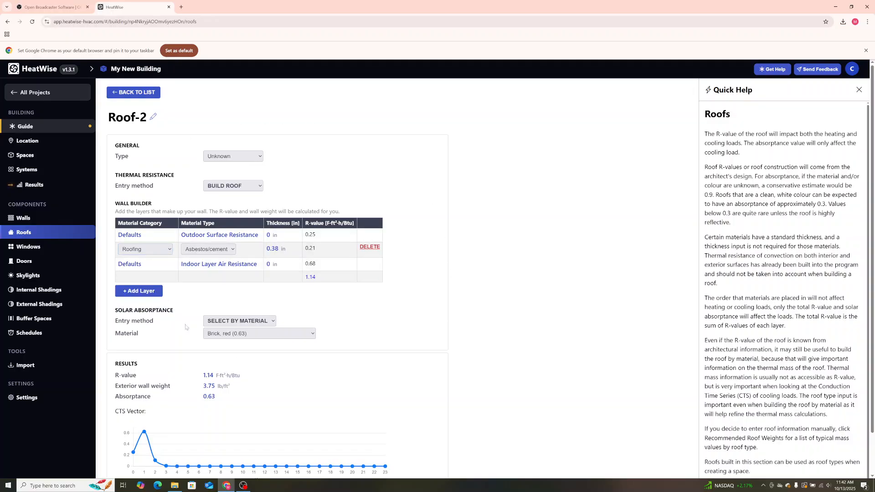
# Reopen New Wall from the Walls list and examine the hourly values of its CTS vector.
pyautogui.click(35, 220)
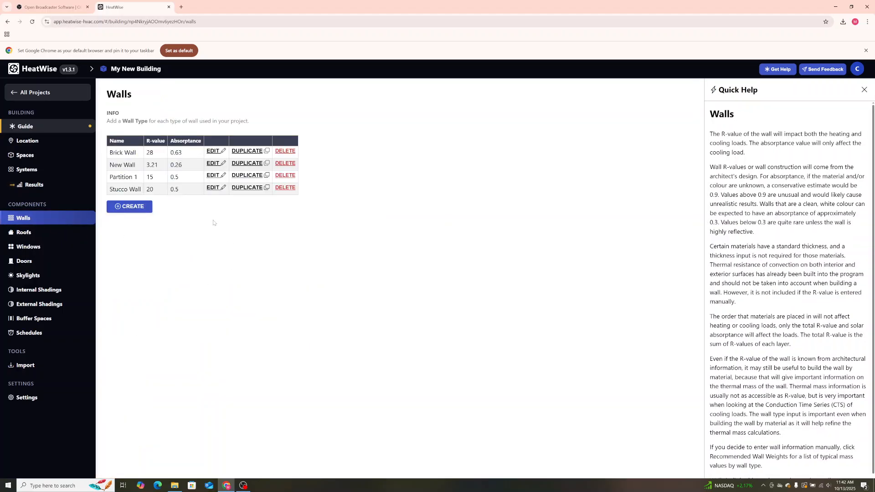
pyautogui.click(152, 168)
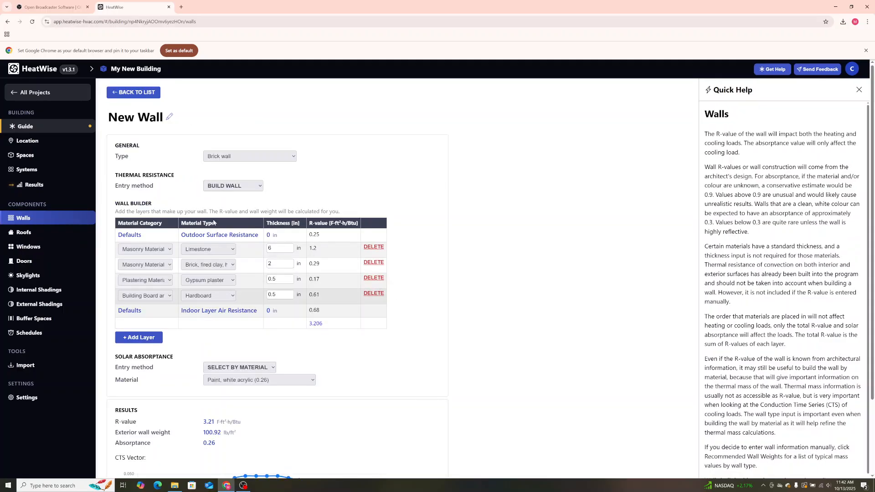
pyautogui.scroll(-2, 255, 319)
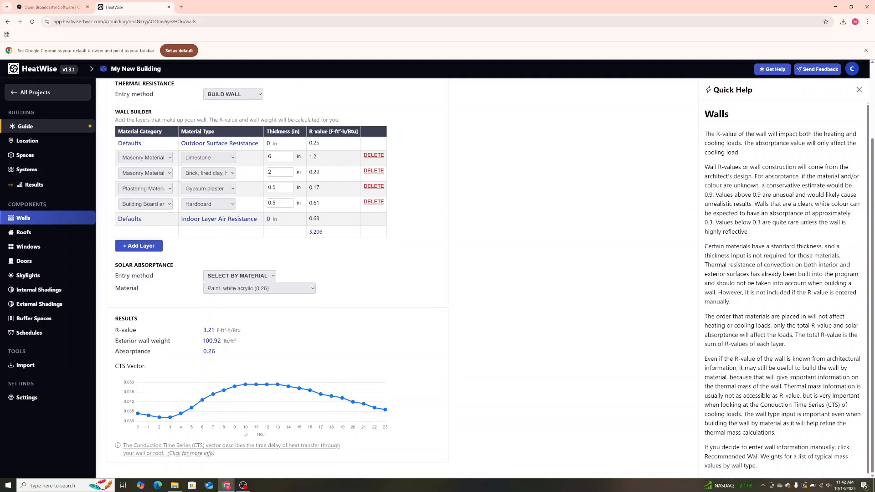
pyautogui.moveTo(246, 388)
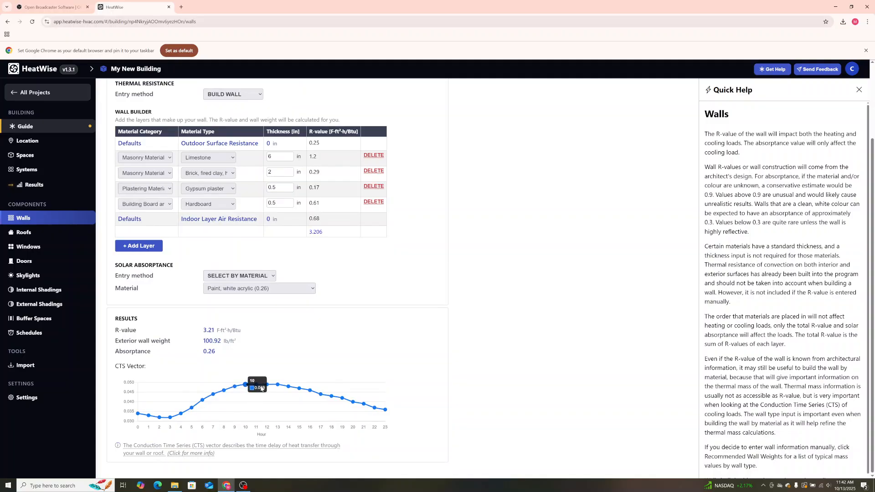